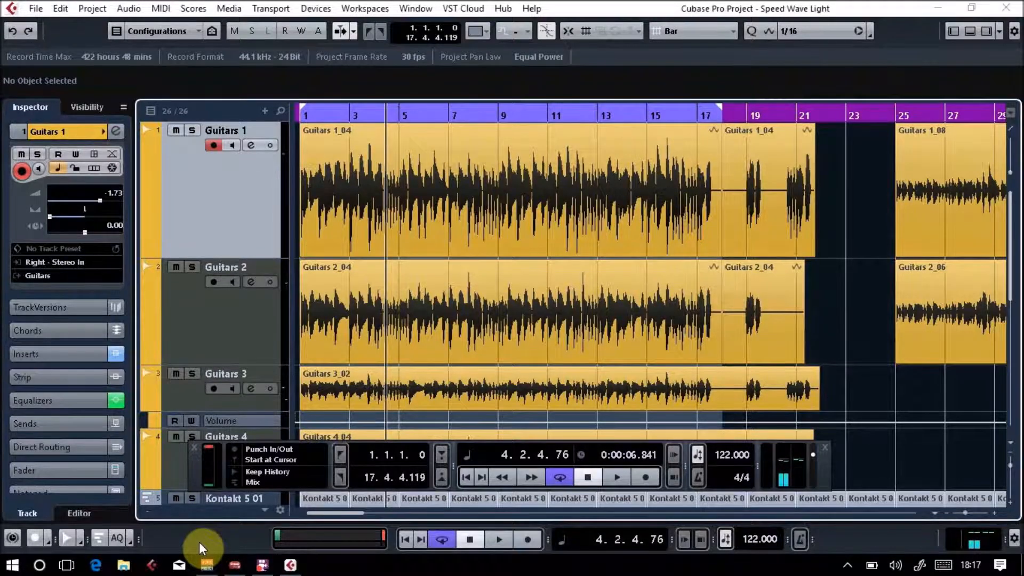
Lower the kick channel's fader to -1.26 dB in the MixConsole and close the mixer.
{"action": "key", "text": "F3"}
{"action": "key", "text": "F2"}
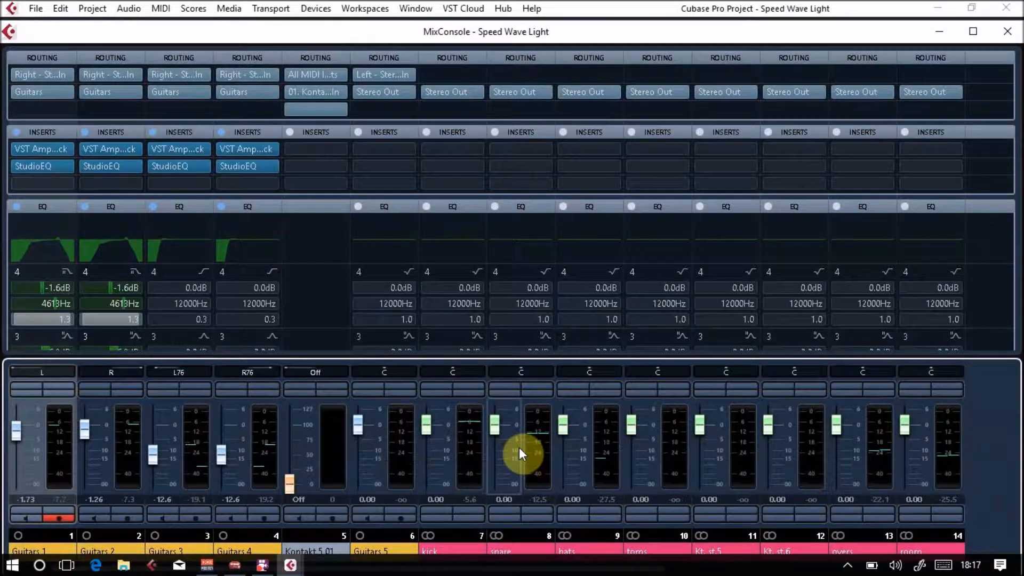
{"action": "left_click", "coordinate": [430, 443]}
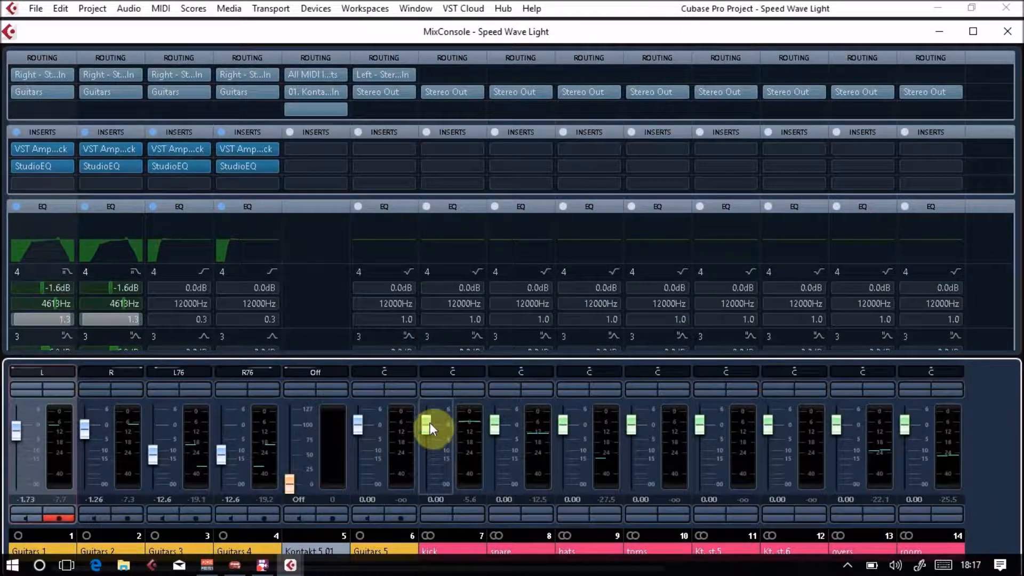
{"action": "mouse_move", "coordinate": [429, 423]}
{"action": "left_mouse_down"}
{"action": "mouse_move", "coordinate": [434, 454]}
{"action": "mouse_move", "coordinate": [436, 428]}
{"action": "left_mouse_up"}
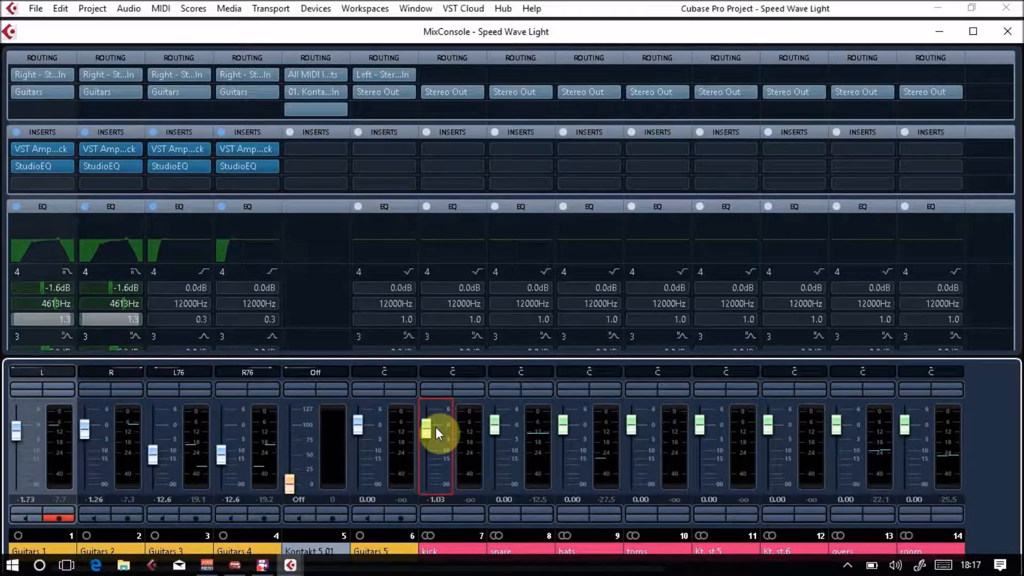
{"action": "mouse_move", "coordinate": [432, 427]}
{"action": "left_mouse_down"}
{"action": "mouse_move", "coordinate": [432, 446]}
{"action": "mouse_move", "coordinate": [432, 418]}
{"action": "mouse_move", "coordinate": [431, 453]}
{"action": "mouse_move", "coordinate": [434, 429]}
{"action": "left_mouse_up"}
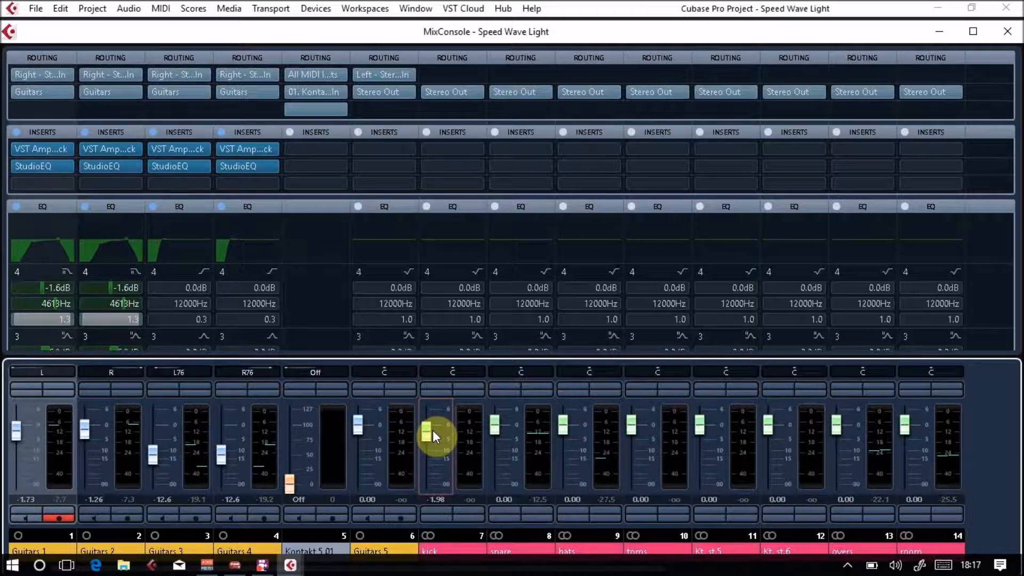
{"action": "mouse_move", "coordinate": [433, 430]}
{"action": "left_mouse_down"}
{"action": "mouse_move", "coordinate": [433, 445]}
{"action": "mouse_move", "coordinate": [434, 422]}
{"action": "mouse_move", "coordinate": [435, 448]}
{"action": "mouse_move", "coordinate": [437, 433]}
{"action": "left_mouse_up"}
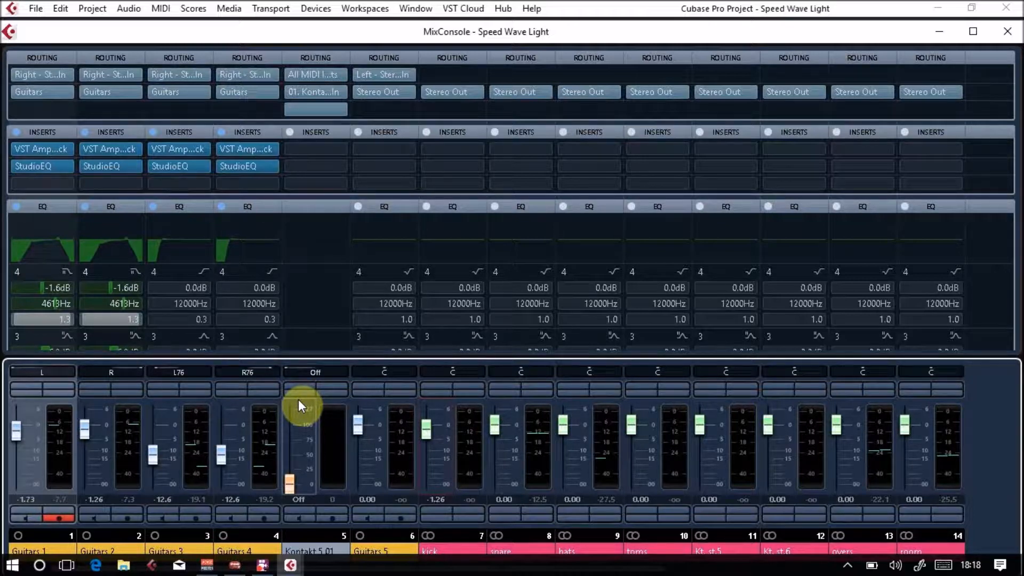
{"action": "left_click", "coordinate": [1010, 34]}
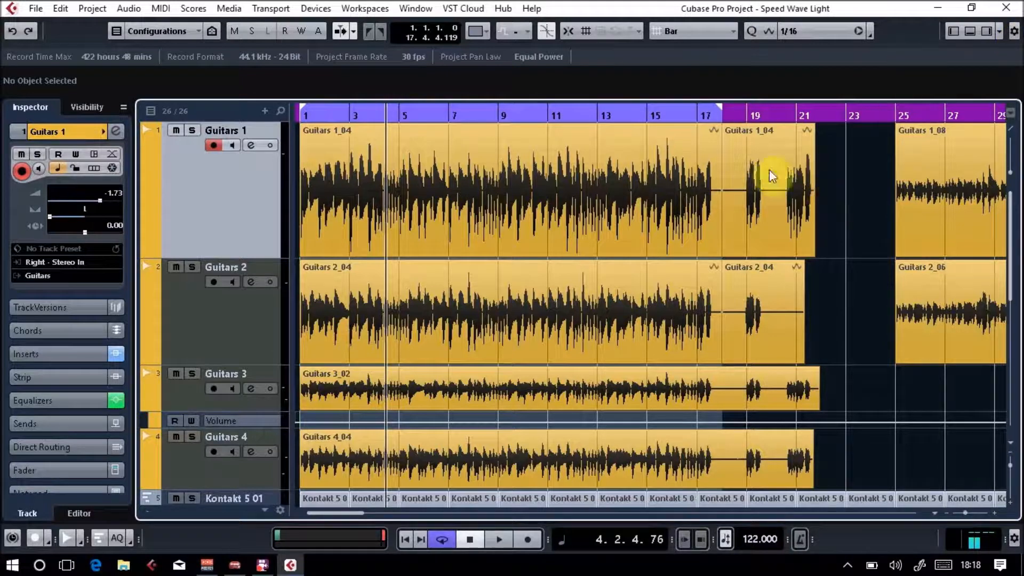
Solo the Guitars 1 track with the cursor at the project start, and pan its MixConsole channel to centre (C).
{"action": "left_click_drag", "start_coordinate": [384, 114], "coordinate": [247, 113]}
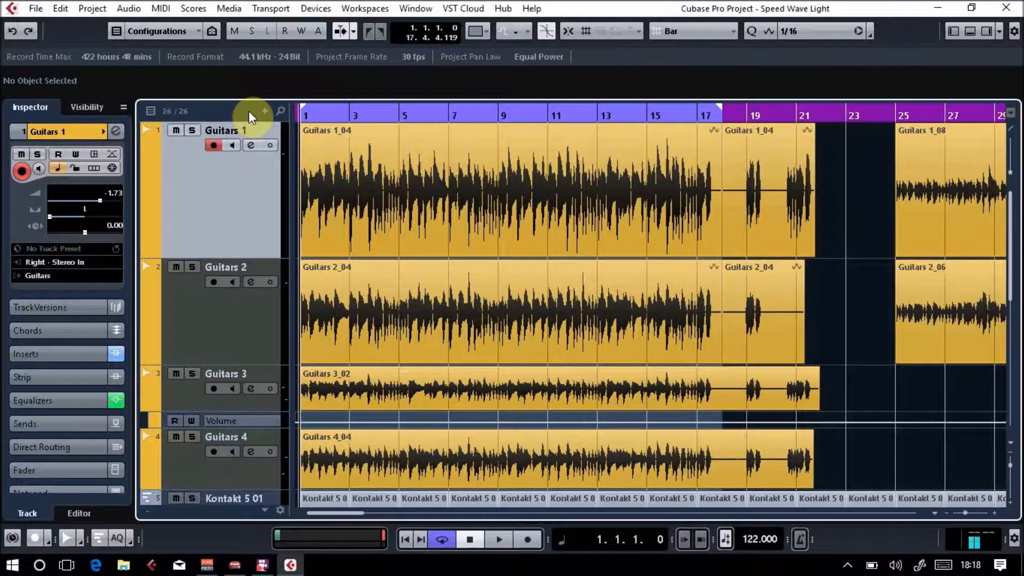
{"action": "left_click", "coordinate": [197, 129]}
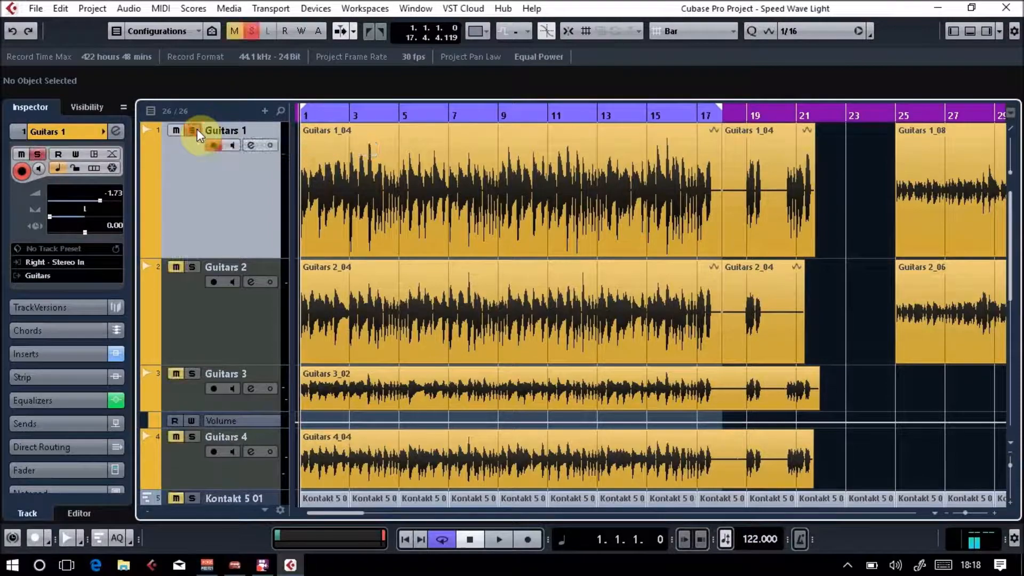
{"action": "key", "text": "F3"}
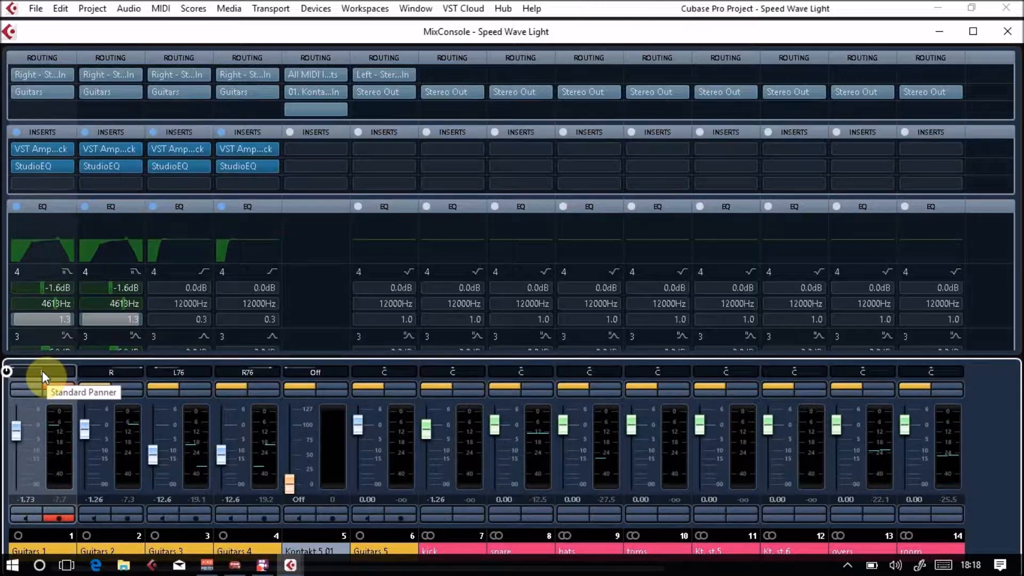
{"action": "type", "text": "c"}
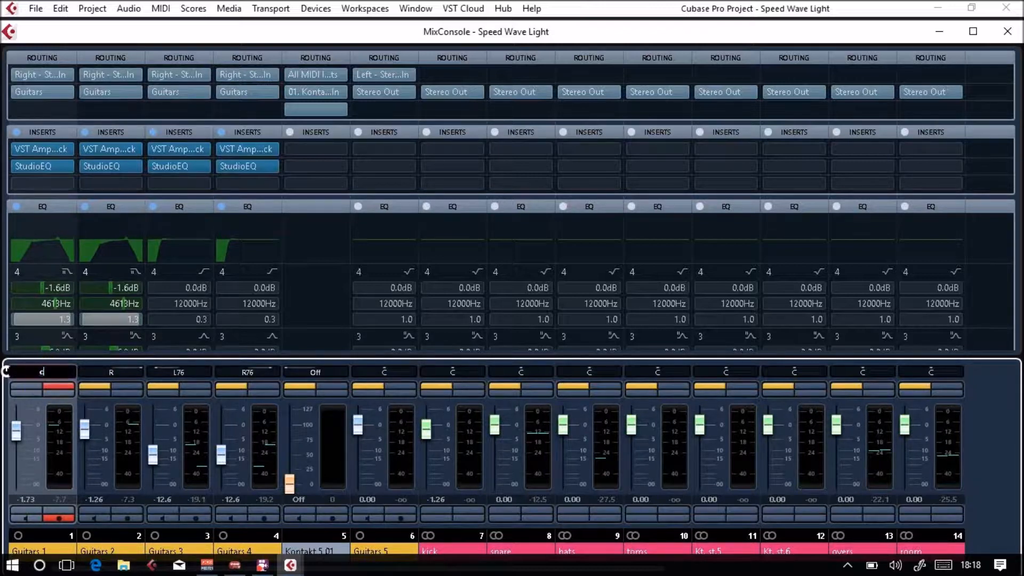
{"action": "key", "text": "Return"}
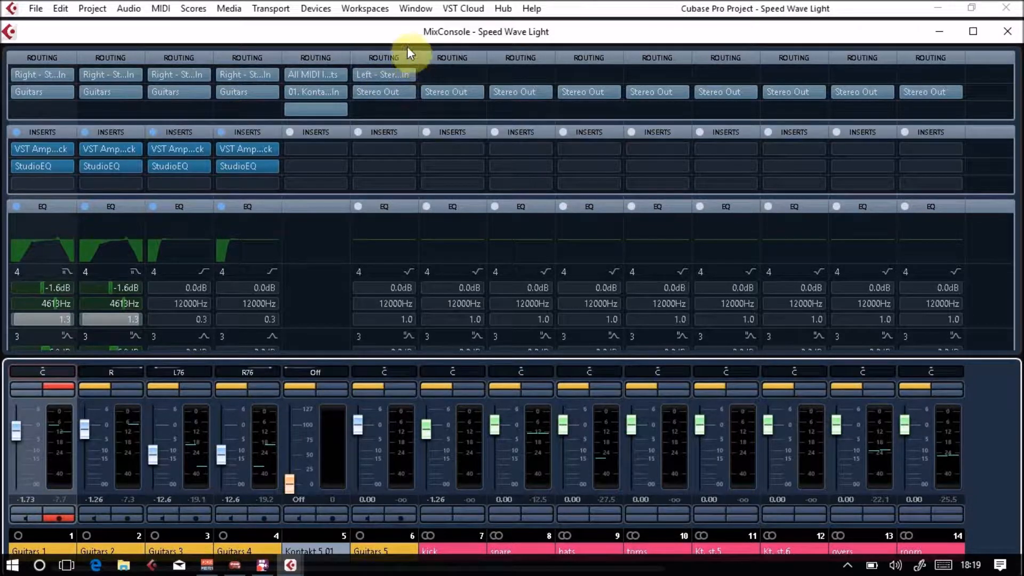
Try out the read and write automation switches on the Guitars 1 mixer channel, leave both enabled, and close the MixConsole.
{"action": "left_click_drag", "start_coordinate": [408, 38], "coordinate": [496, 36]}
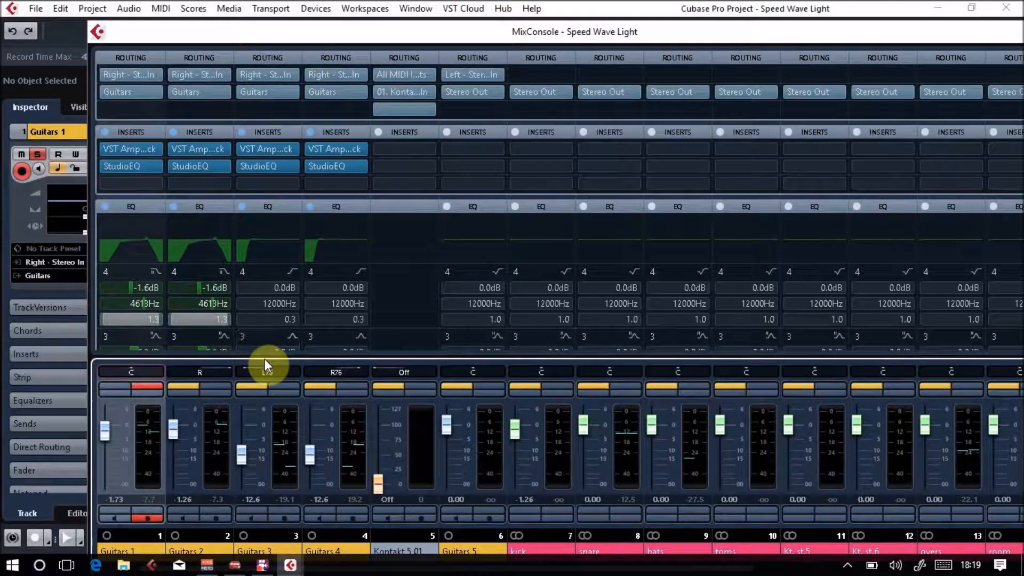
{"action": "left_click", "coordinate": [144, 508]}
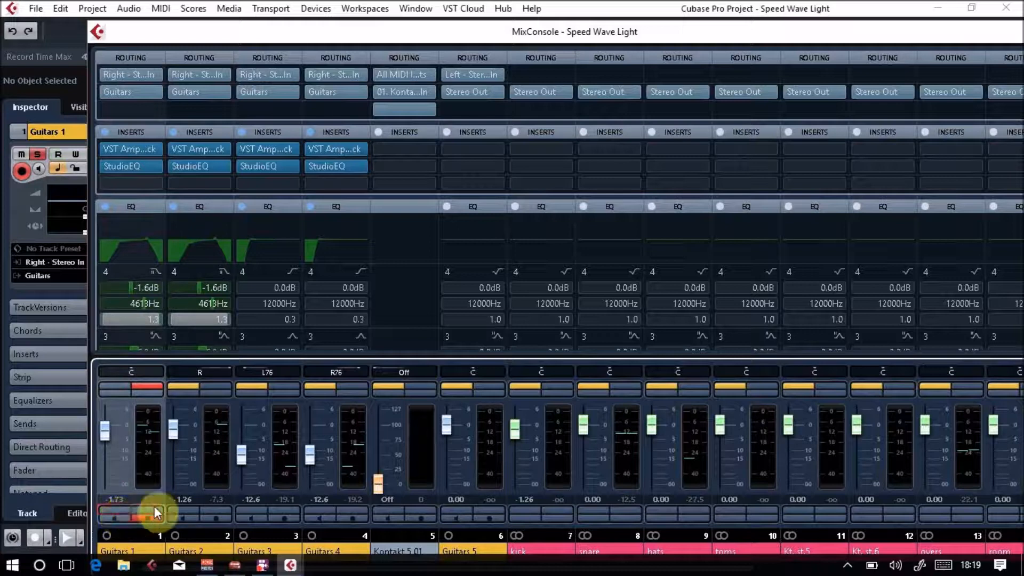
{"action": "left_click", "coordinate": [155, 506]}
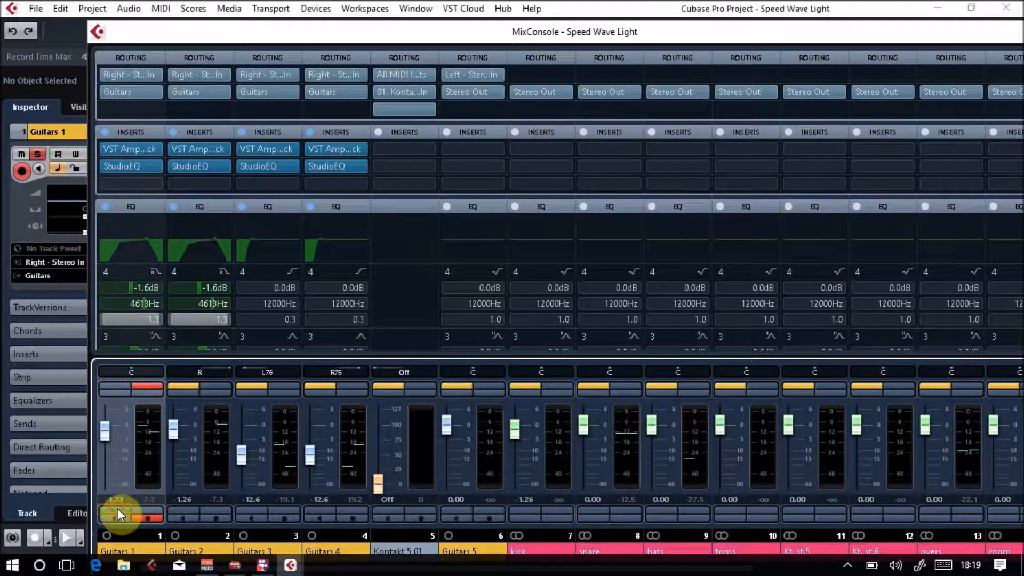
{"action": "left_click", "coordinate": [142, 507]}
{"action": "left_click", "coordinate": [124, 509]}
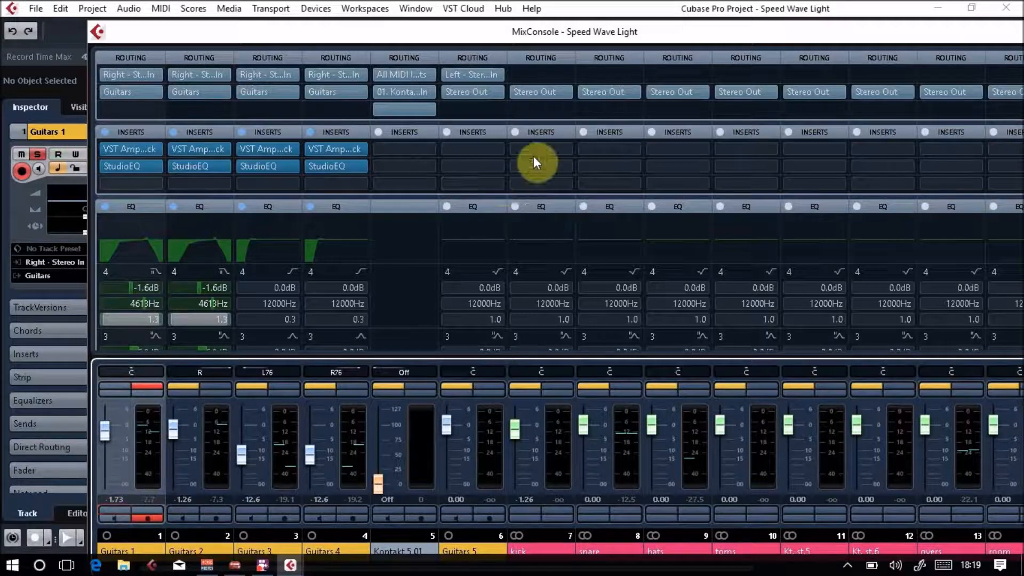
{"action": "left_click", "coordinate": [143, 509]}
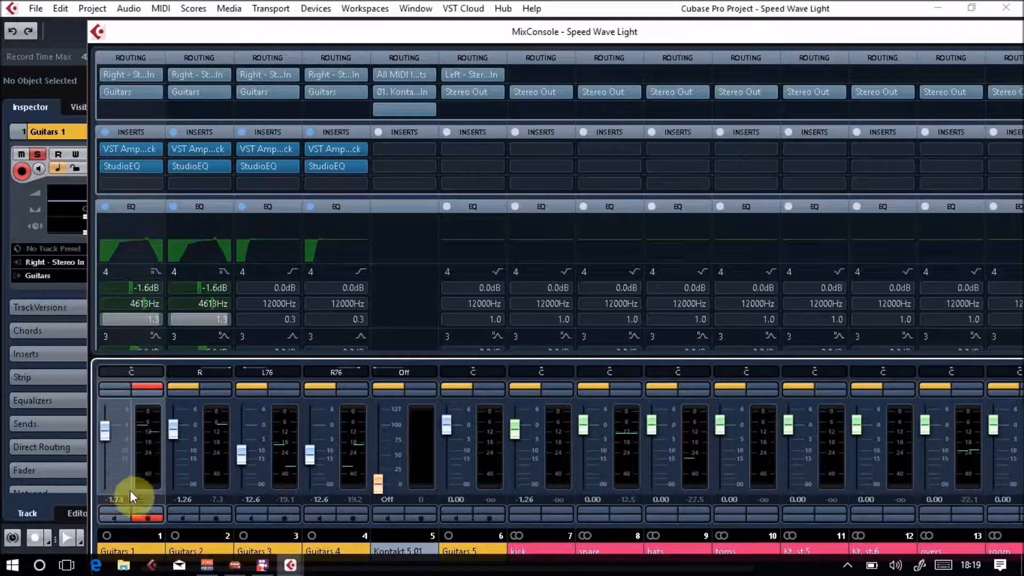
{"action": "left_click", "coordinate": [138, 507]}
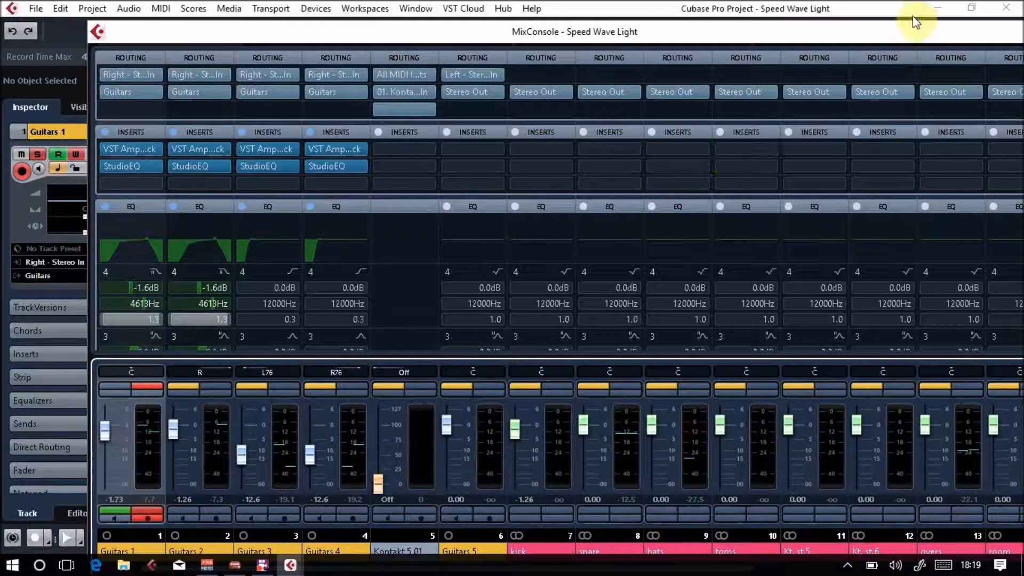
{"action": "left_click_drag", "start_coordinate": [960, 32], "coordinate": [837, 34]}
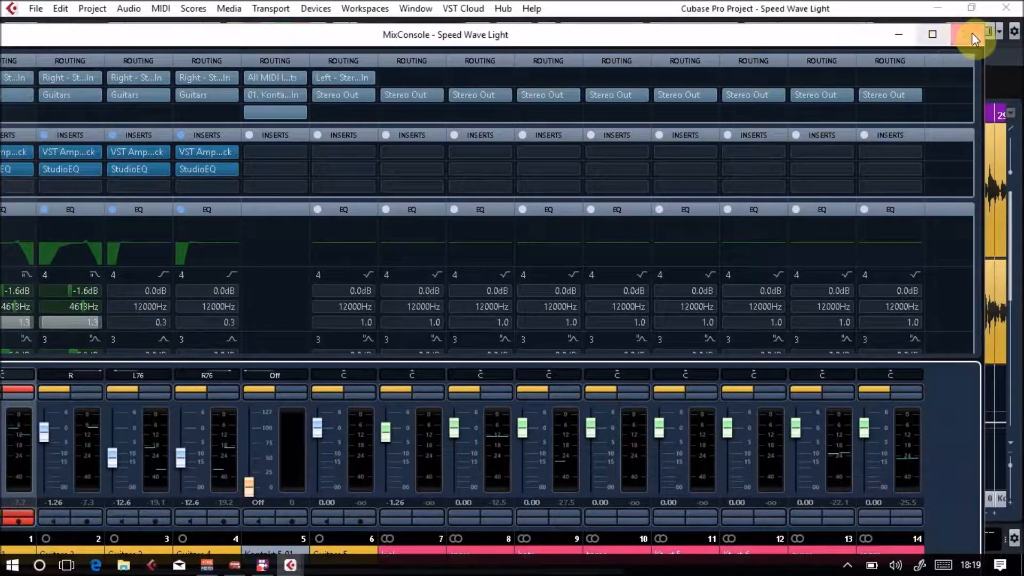
{"action": "left_click", "coordinate": [969, 34]}
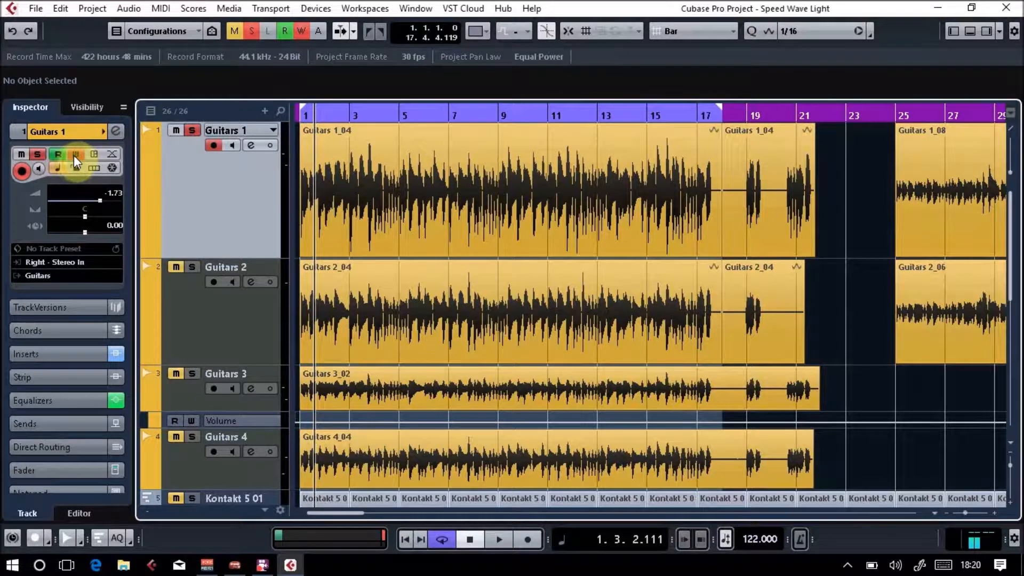
Toggle read and write automation for Guitars 1 in the Inspector, leaving both off.
{"action": "left_click", "coordinate": [58, 154]}
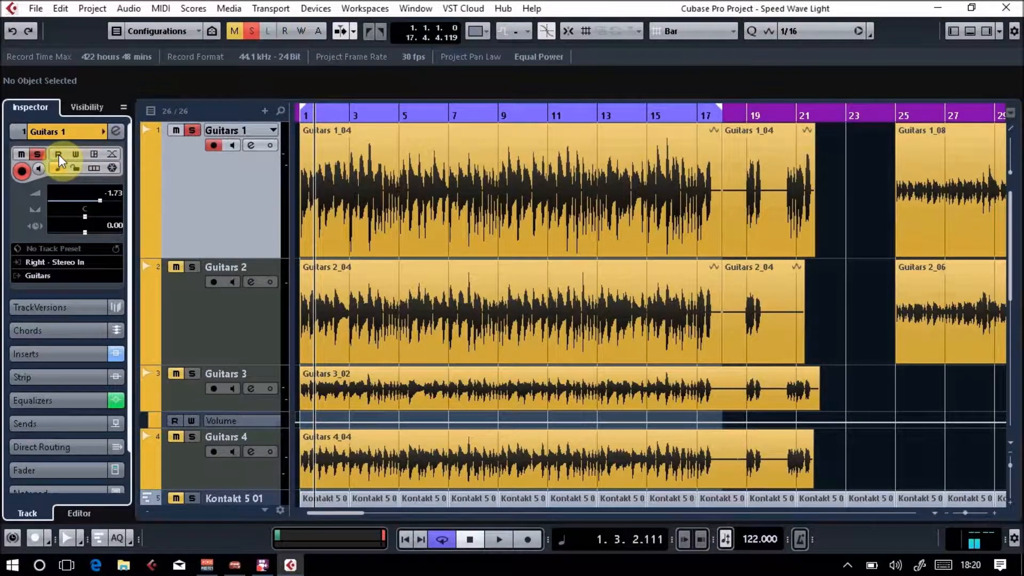
{"action": "left_click", "coordinate": [74, 153]}
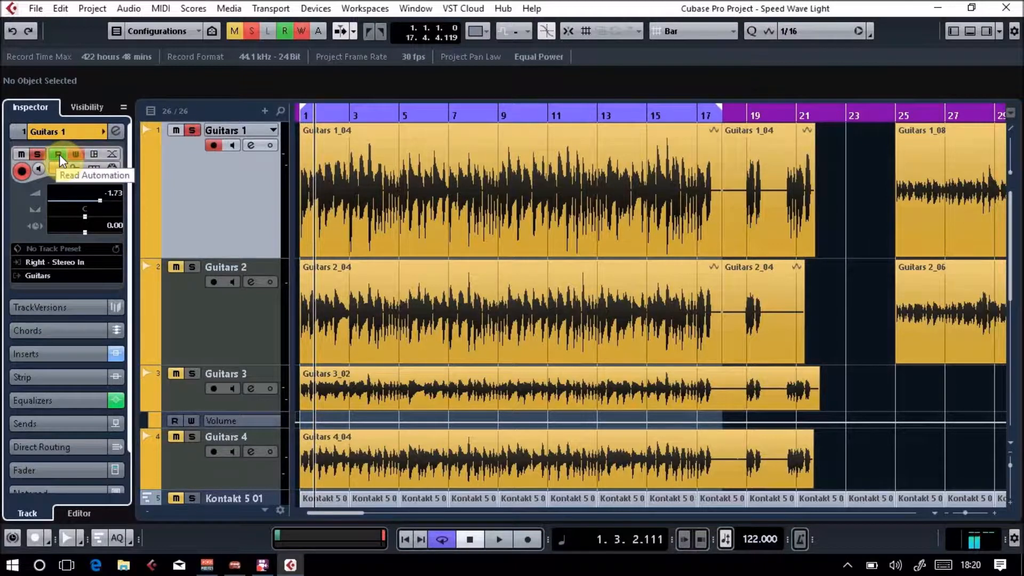
{"action": "left_click", "coordinate": [75, 155]}
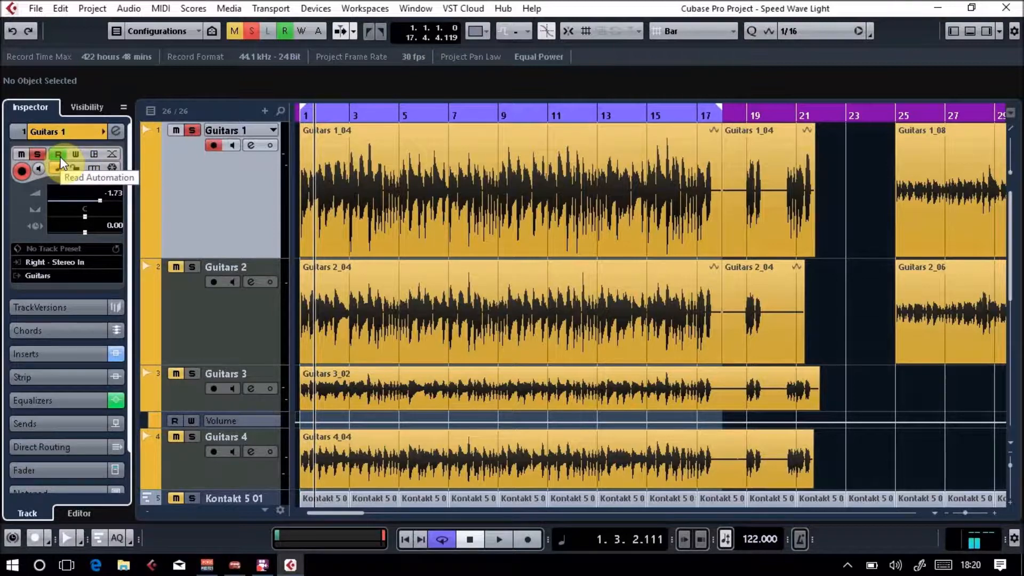
{"action": "left_click", "coordinate": [59, 157]}
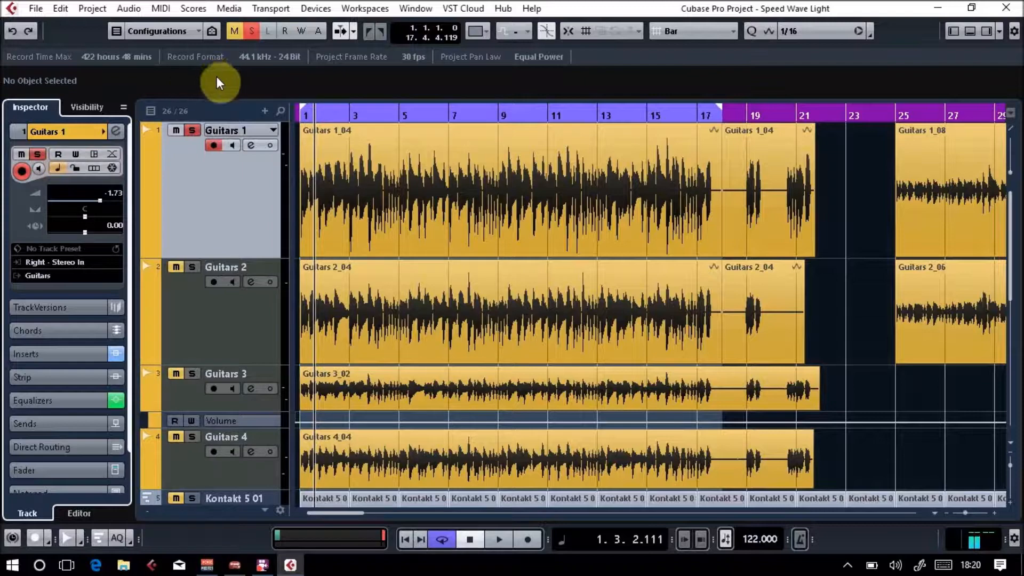
Listen to the full mix from the project start with Guitars 1 unsoloed in the MixConsole, and solo the channel again.
{"action": "left_click", "coordinate": [322, 112]}
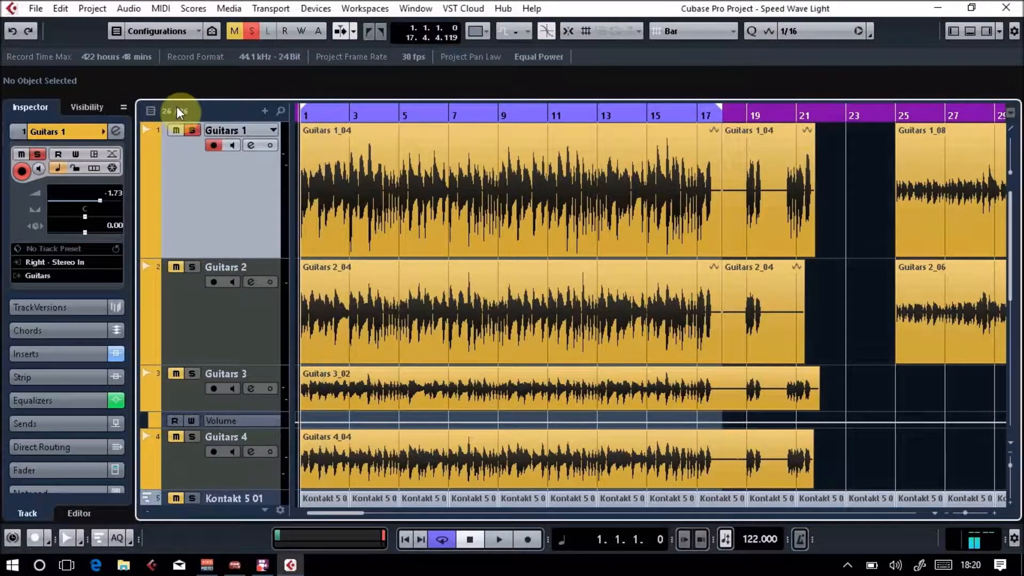
{"action": "key", "text": "F3"}
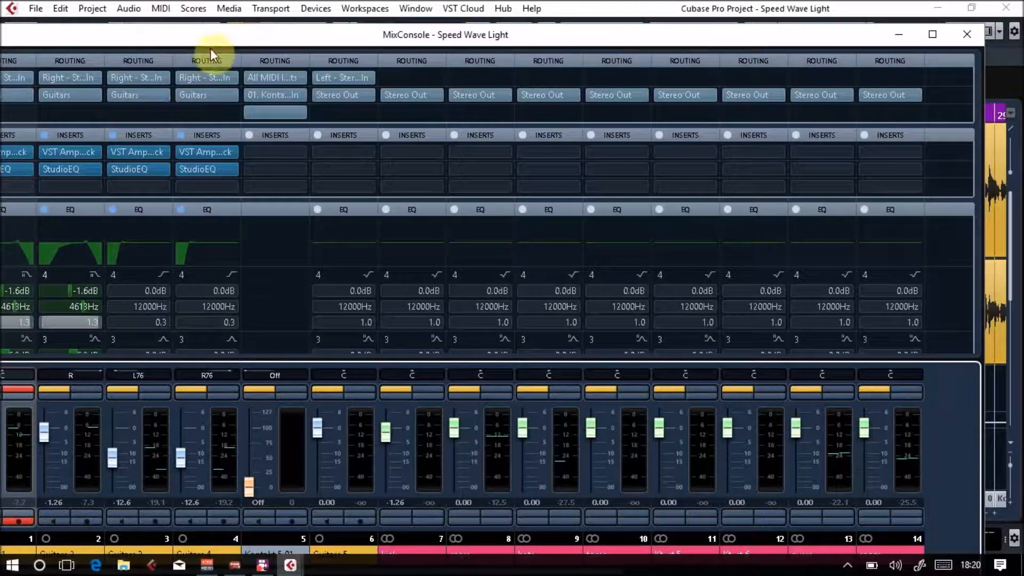
{"action": "left_click_drag", "start_coordinate": [210, 37], "coordinate": [392, 19]}
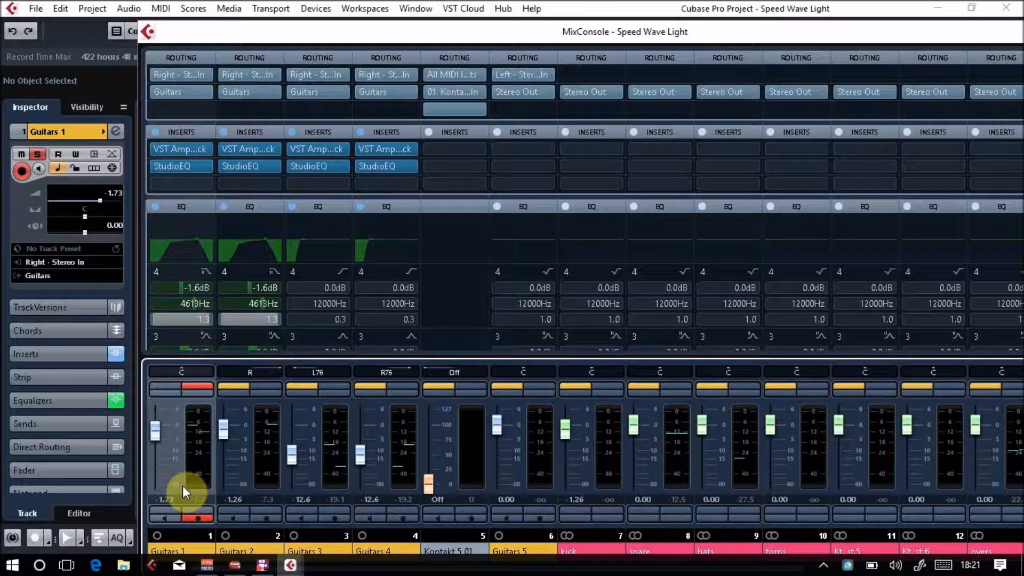
{"action": "left_click", "coordinate": [200, 385]}
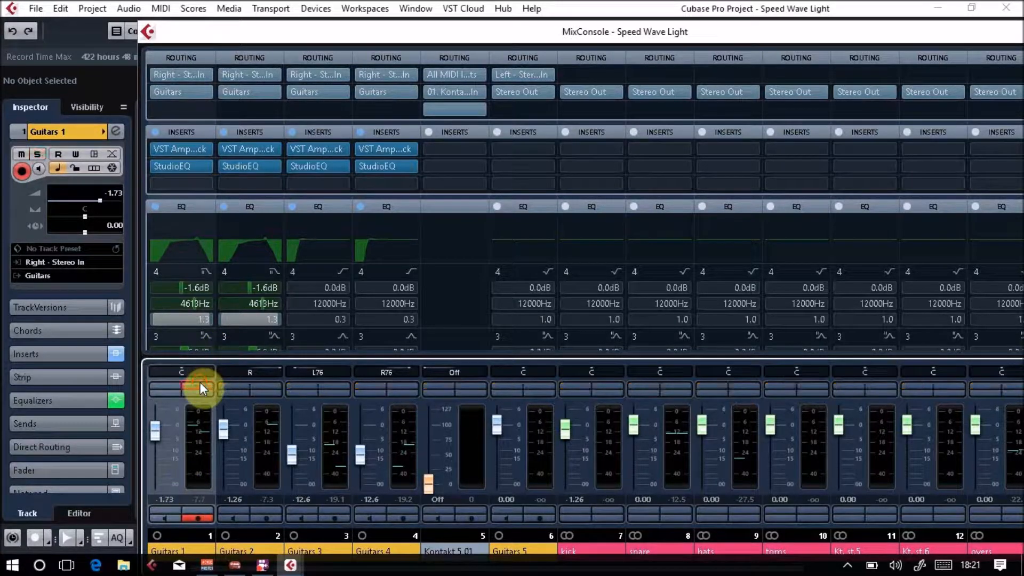
{"action": "key", "text": "space"}
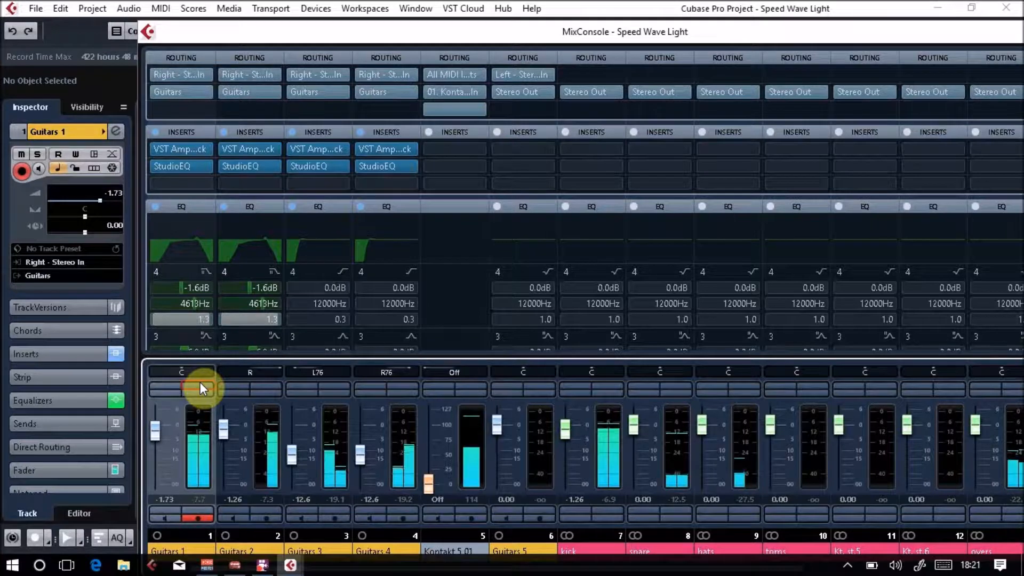
{"action": "left_click", "coordinate": [200, 386]}
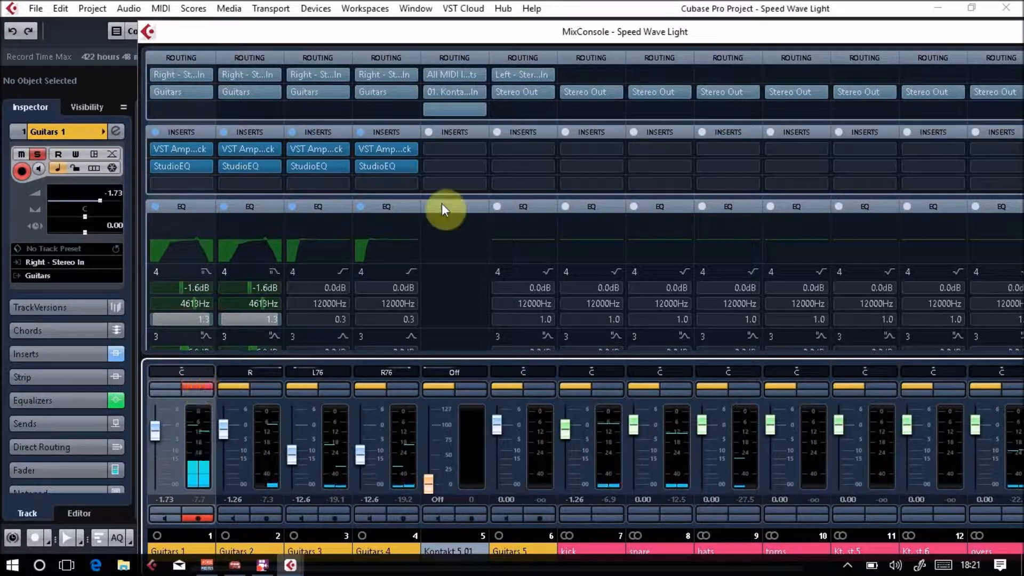
Return the playhead to bar 1 and enable read and write automation on the Guitars 1 channel.
{"action": "key", "text": "F2"}
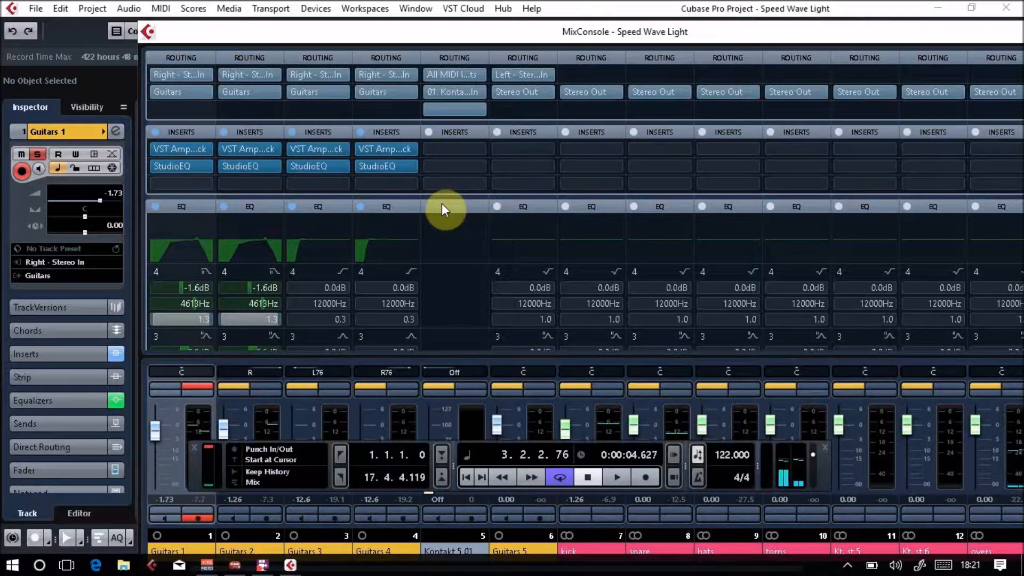
{"action": "left_click", "coordinate": [471, 473]}
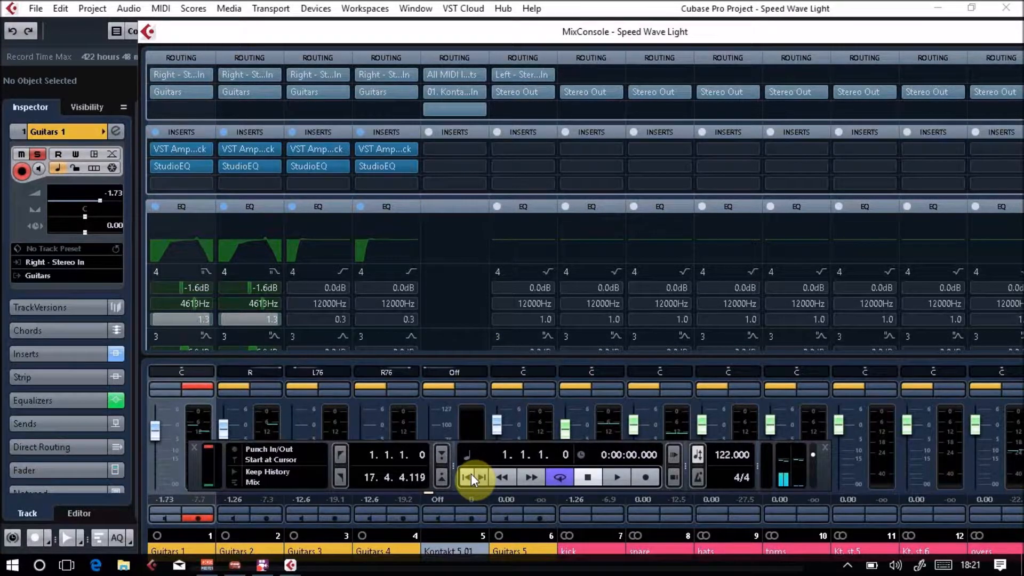
{"action": "key", "text": "F2"}
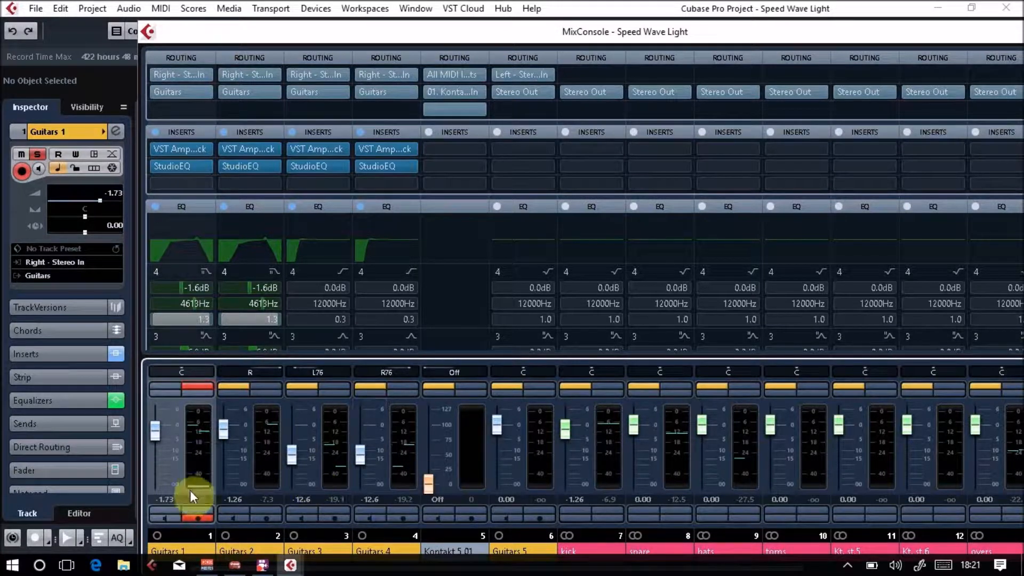
{"action": "left_click", "coordinate": [191, 510]}
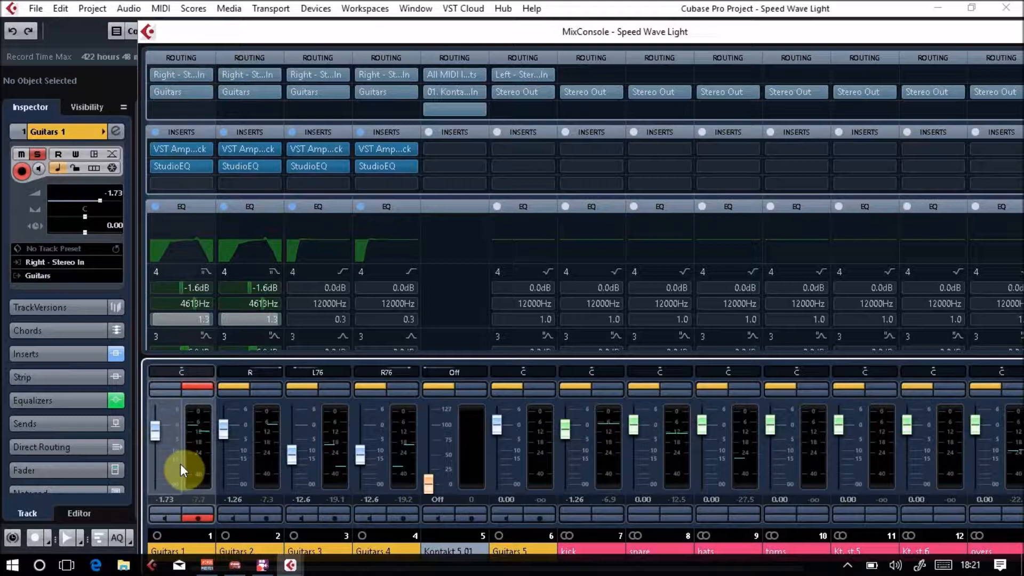
{"action": "left_click", "coordinate": [194, 508]}
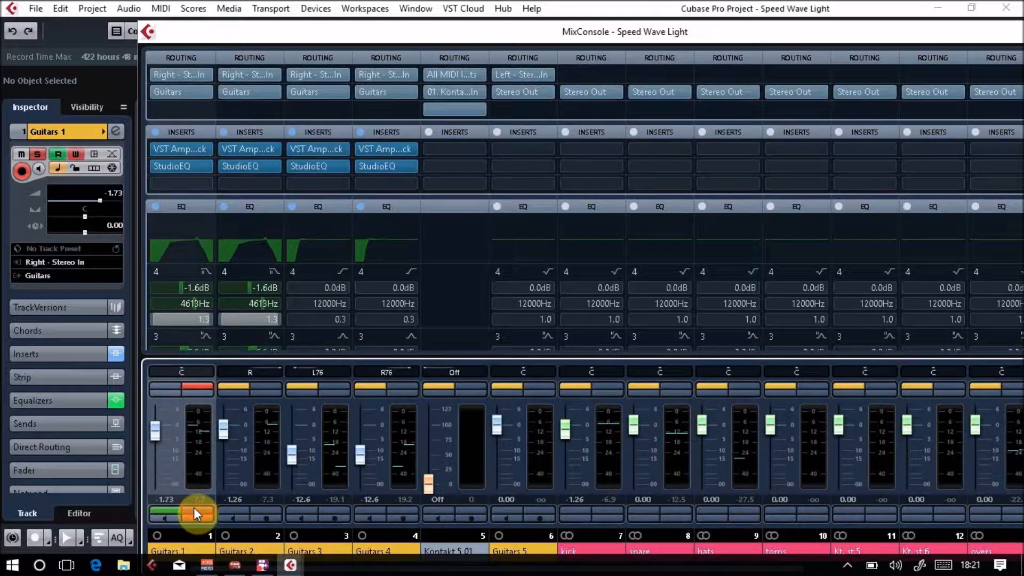
Write volume automation for Guitars 1 during playback, bringing its fader to -0.39 dB, and turn write automation off.
{"action": "key", "text": "space"}
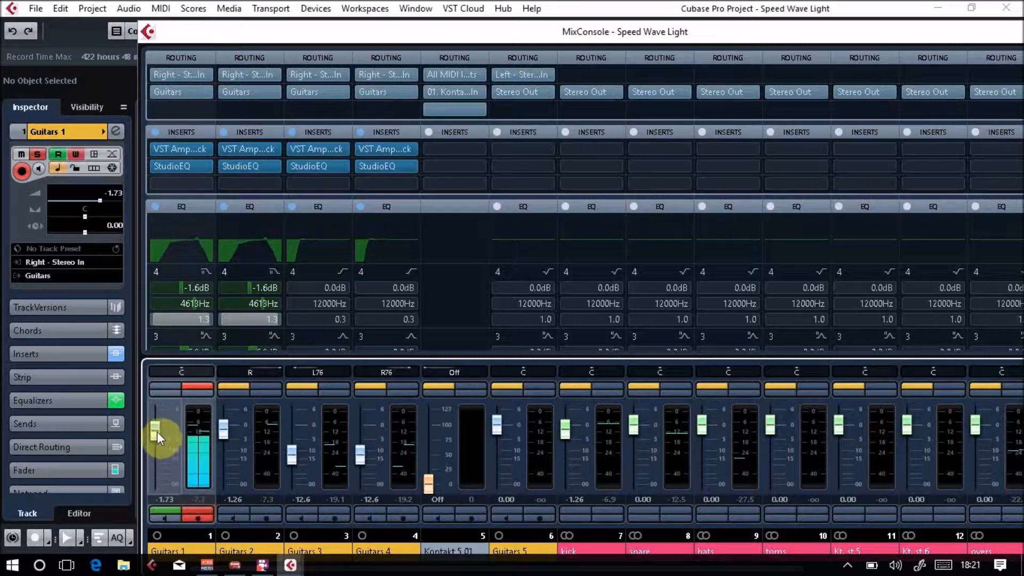
{"action": "left_click", "coordinate": [157, 431]}
{"action": "mouse_move", "coordinate": [157, 431]}
{"action": "left_mouse_down"}
{"action": "mouse_move", "coordinate": [162, 463]}
{"action": "mouse_move", "coordinate": [161, 428]}
{"action": "left_mouse_up"}
{"action": "left_click", "coordinate": [197, 512]}
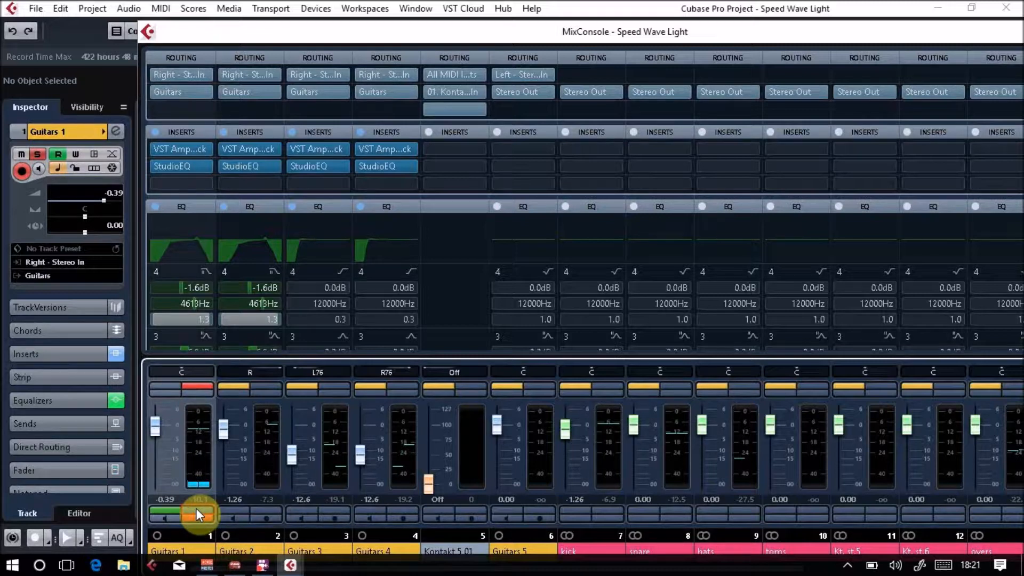
{"action": "key", "text": "F2"}
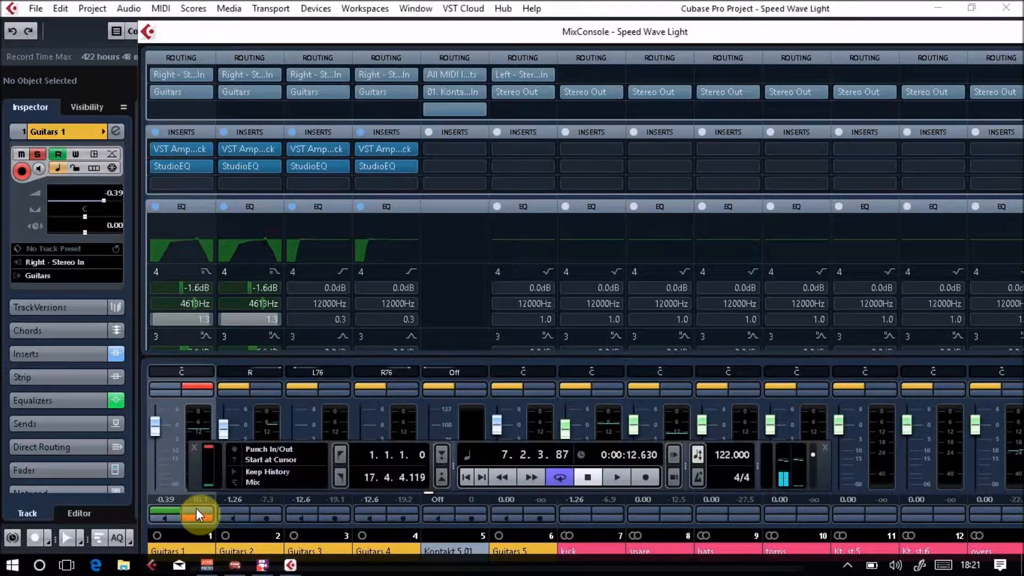
Play the Guitars 1 automation back from the project start with the transport panel hidden, and re-enable write automation on the channel.
{"action": "left_click", "coordinate": [462, 478]}
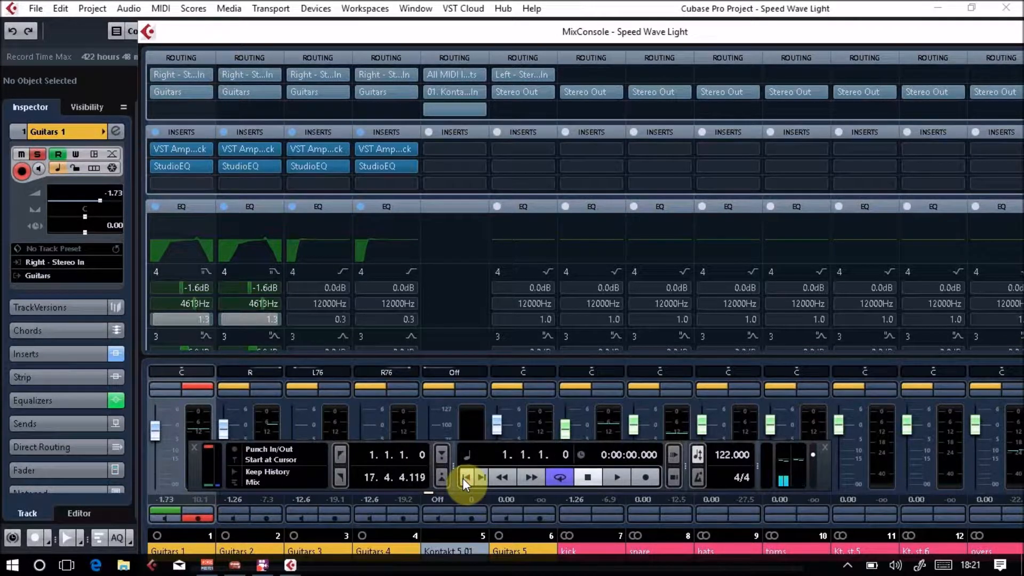
{"action": "key", "text": "F2"}
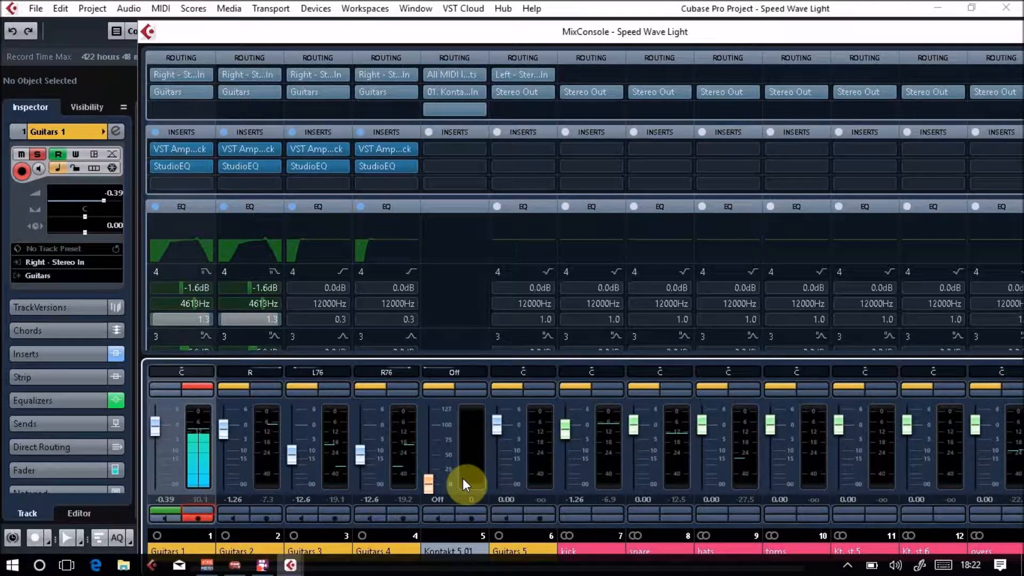
{"action": "left_click", "coordinate": [207, 508]}
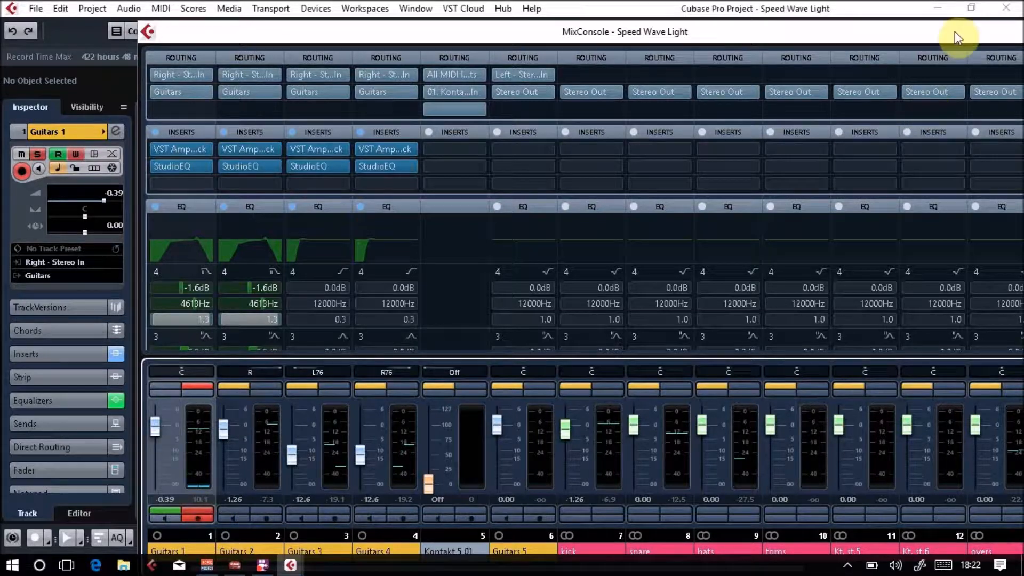
Close the MixConsole and play the opening bars from the project start in the Project window.
{"action": "left_click_drag", "start_coordinate": [955, 32], "coordinate": [708, 68]}
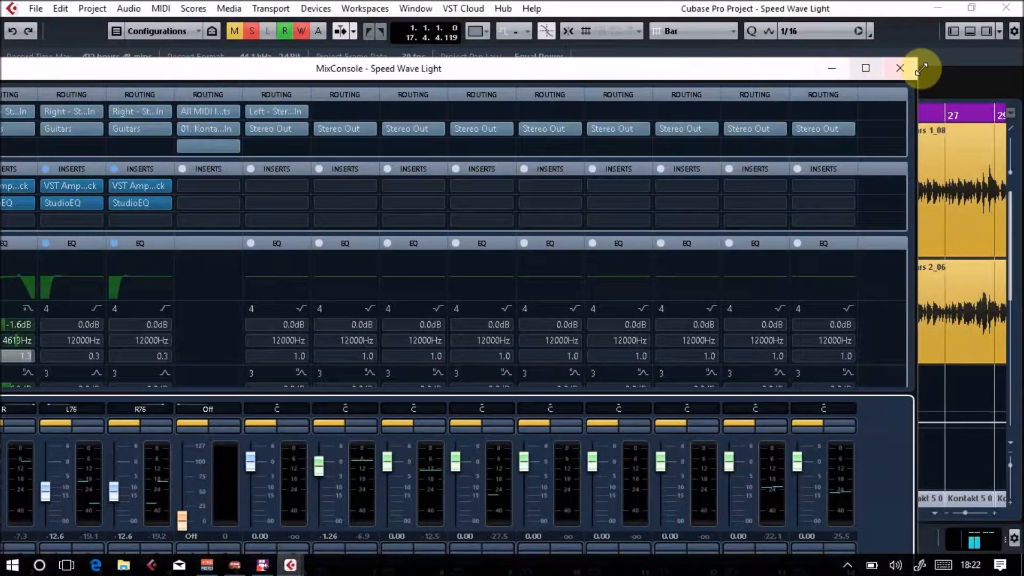
{"action": "left_click", "coordinate": [900, 69]}
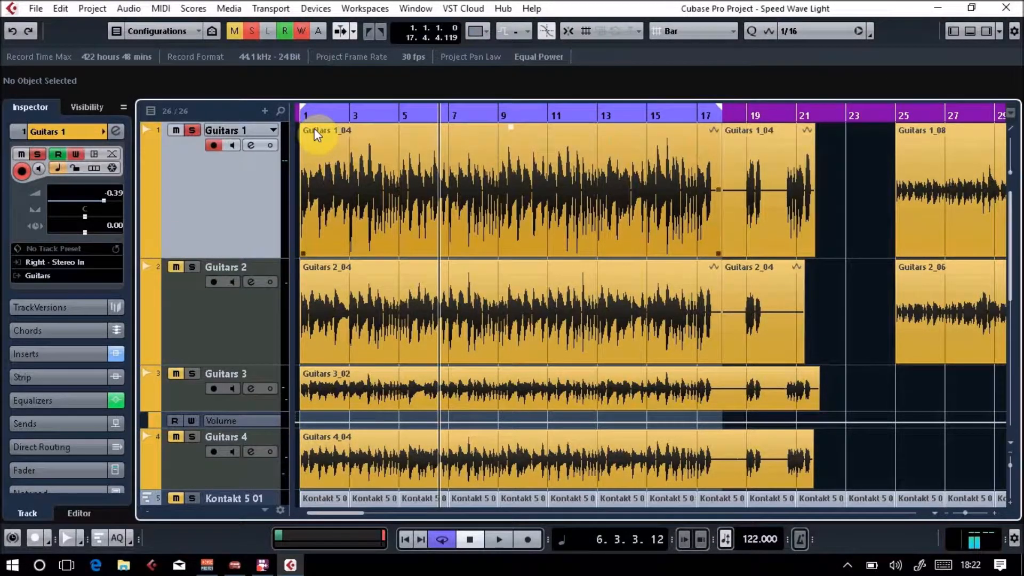
{"action": "key", "text": "Home"}
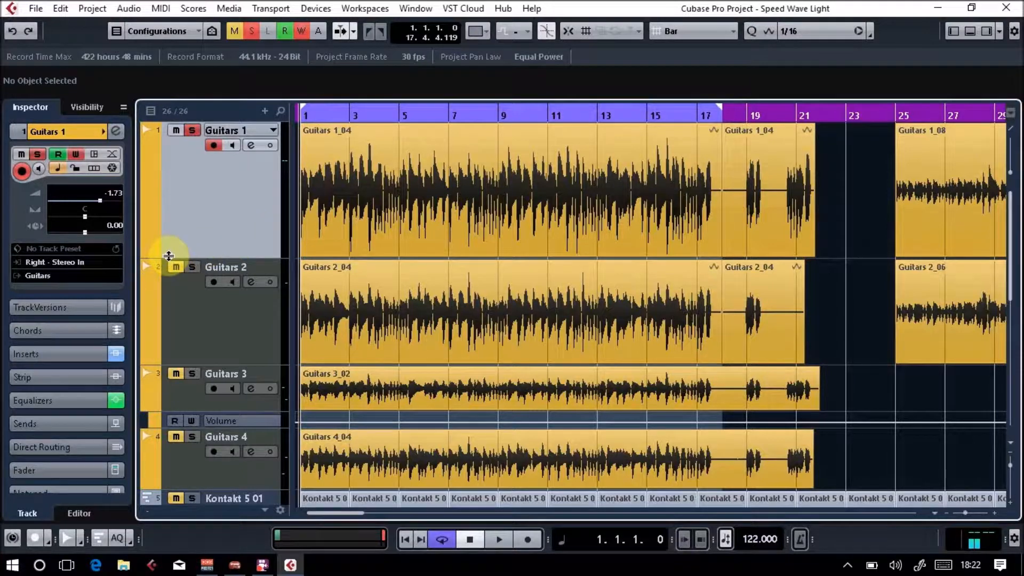
{"action": "key", "text": "space"}
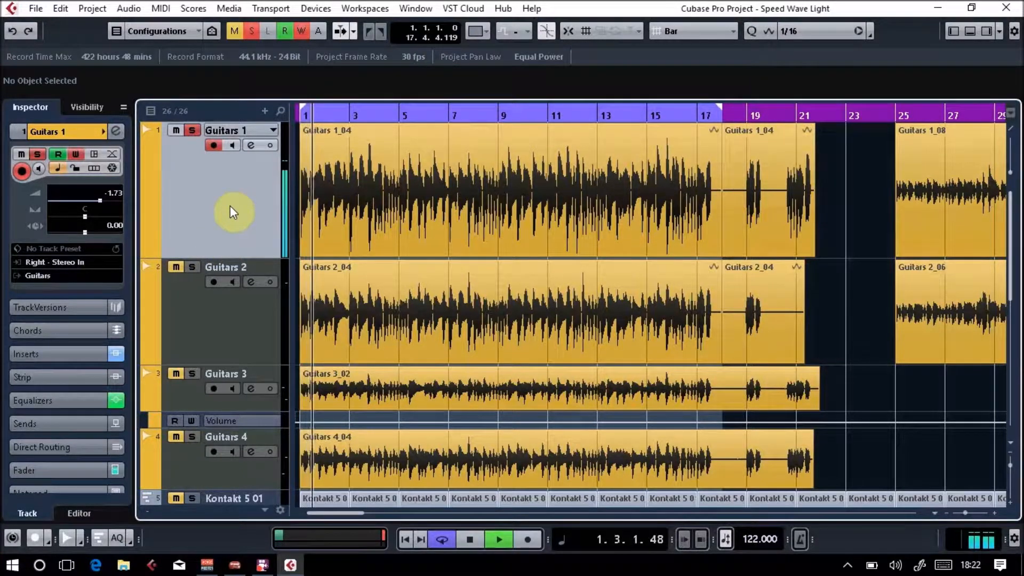
{"action": "key", "text": "space"}
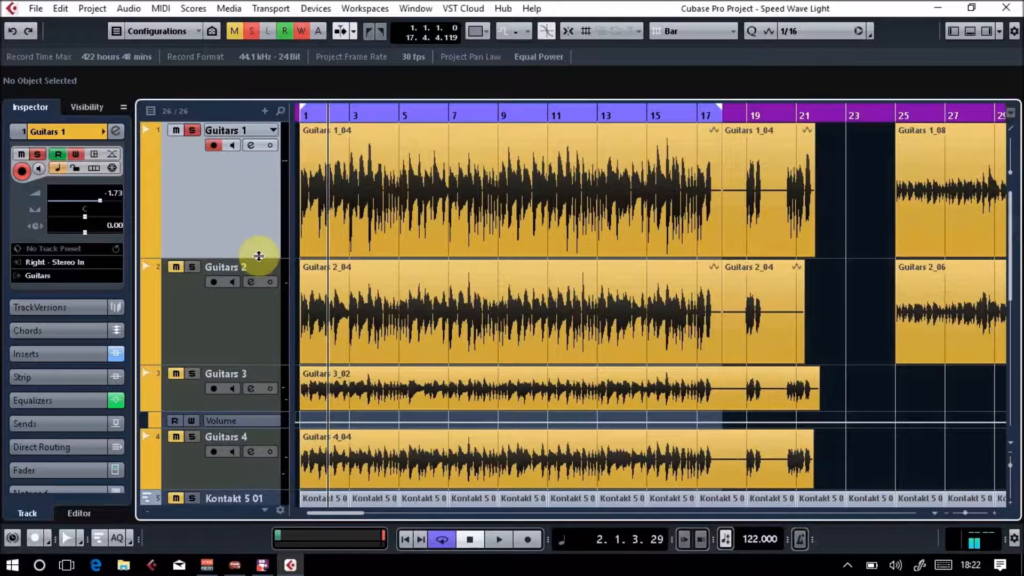
Adjust the Guitars 1 track height, show its Volume automation lane, and return the playhead to bar 1.
{"action": "left_click_drag", "start_coordinate": [259, 257], "coordinate": [257, 154]}
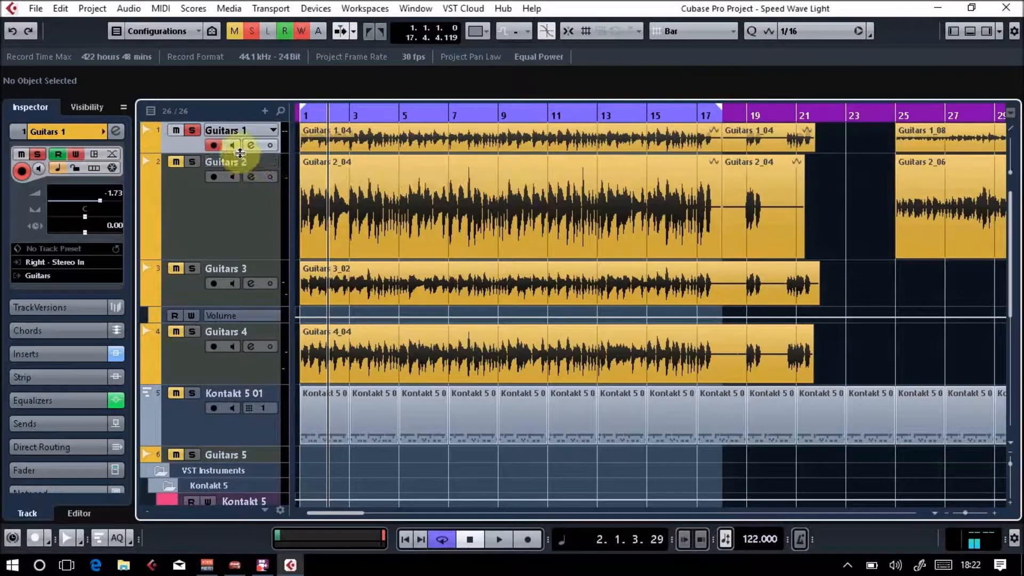
{"action": "left_click_drag", "start_coordinate": [239, 153], "coordinate": [243, 230]}
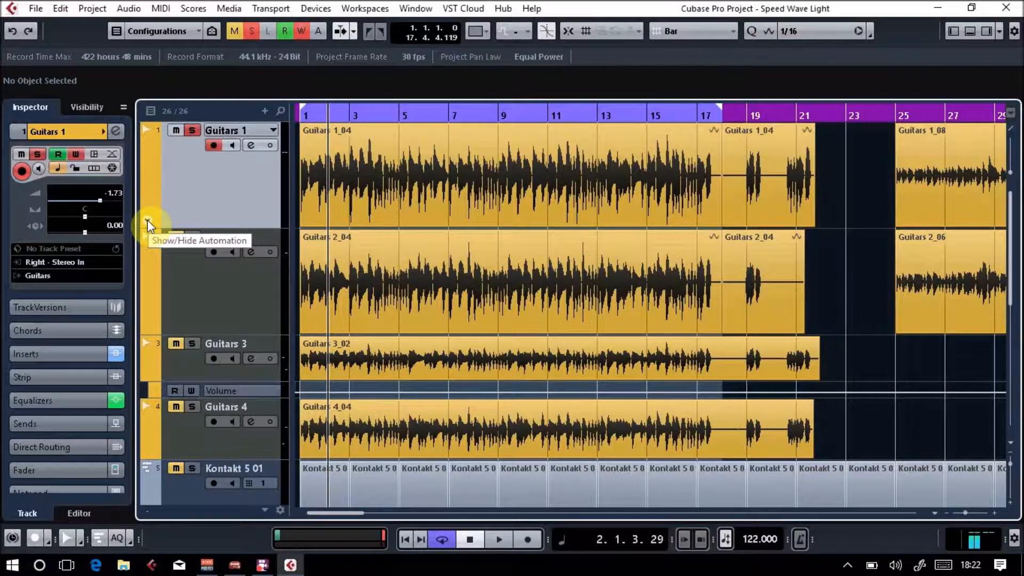
{"action": "left_click", "coordinate": [147, 220]}
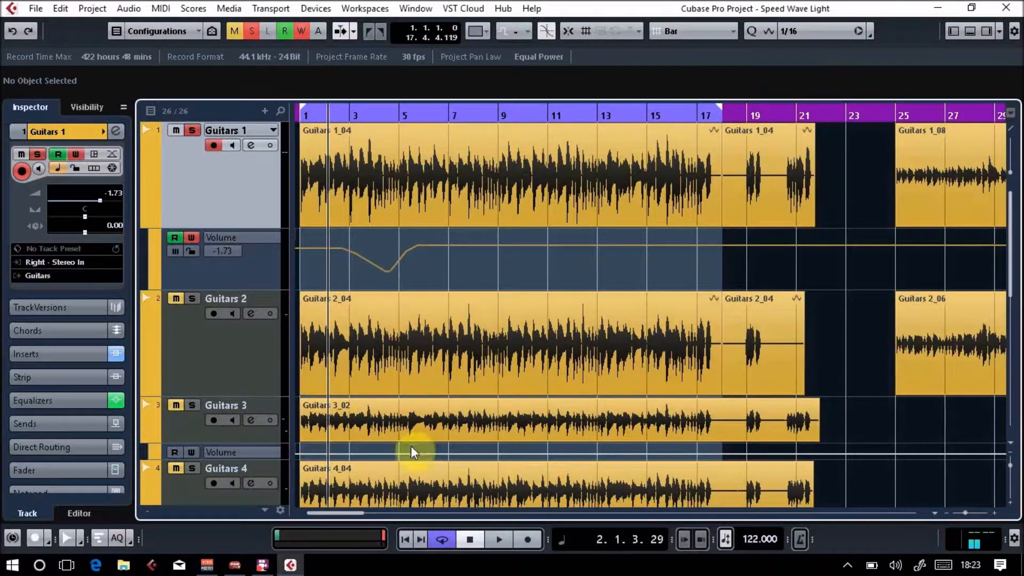
{"action": "left_click", "coordinate": [405, 537]}
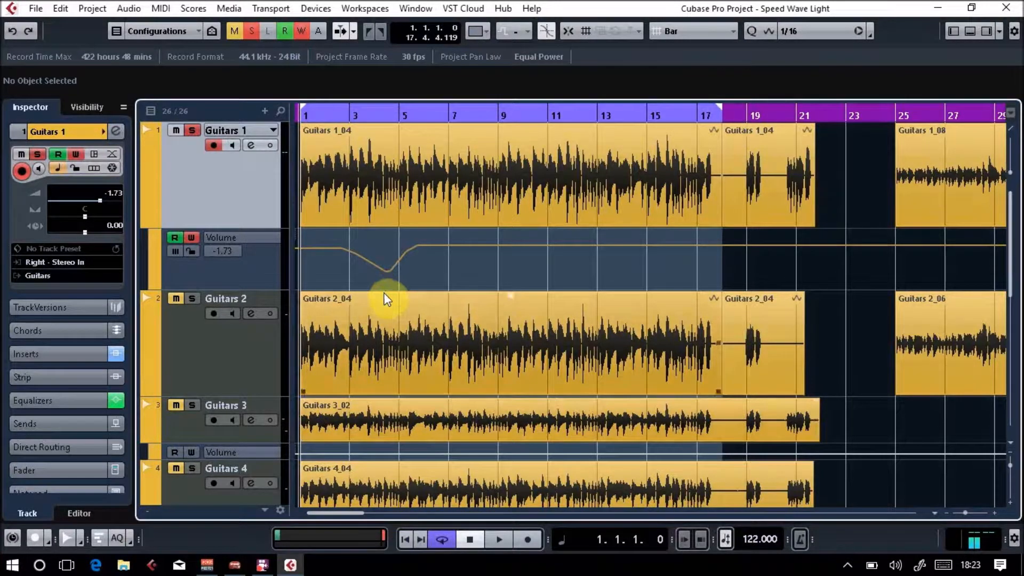
Reshape the Guitars 1 volume curve into a rise from -oo in bar 2 through -21.8 dB in bar 4 to -6.10 dB in bar 5.
{"action": "left_click_drag", "start_coordinate": [338, 239], "coordinate": [341, 288]}
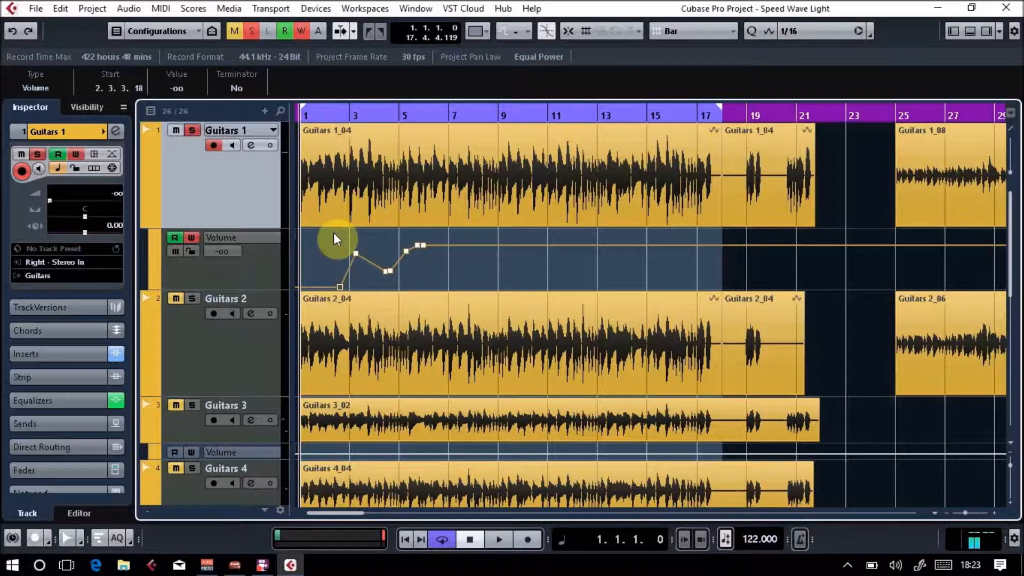
{"action": "left_click_drag", "start_coordinate": [335, 235], "coordinate": [364, 264]}
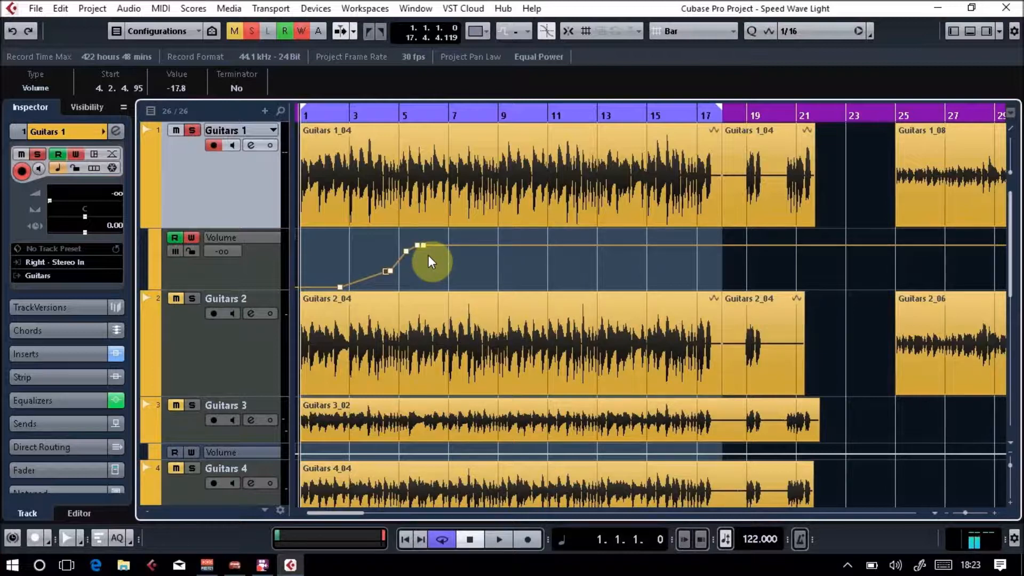
{"action": "mouse_move", "coordinate": [391, 268]}
{"action": "left_mouse_down"}
{"action": "mouse_move", "coordinate": [376, 275]}
{"action": "mouse_move", "coordinate": [388, 278]}
{"action": "mouse_move", "coordinate": [350, 256]}
{"action": "mouse_move", "coordinate": [366, 256]}
{"action": "mouse_move", "coordinate": [377, 274]}
{"action": "left_mouse_up"}
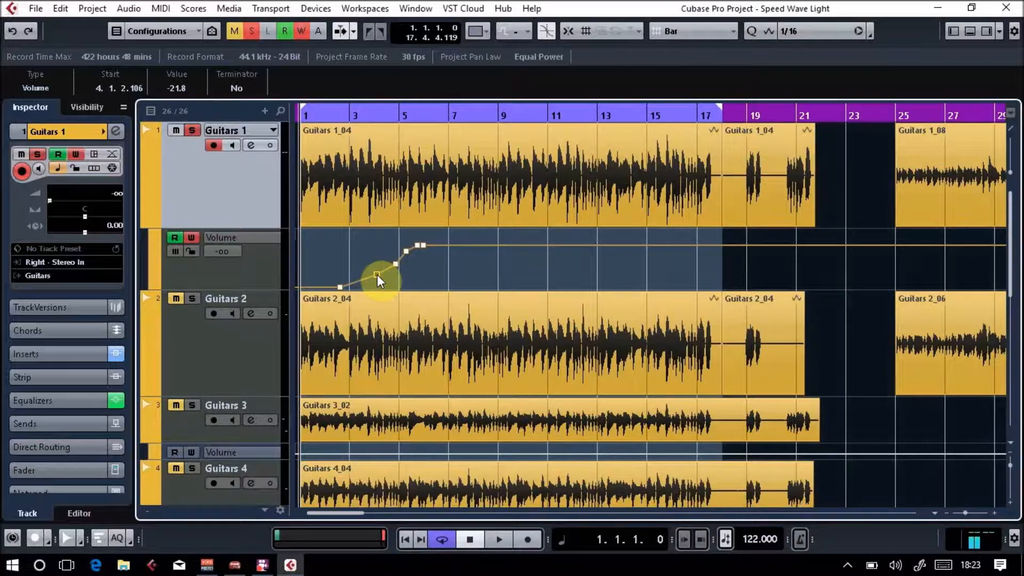
{"action": "left_click_drag", "start_coordinate": [376, 274], "coordinate": [409, 256]}
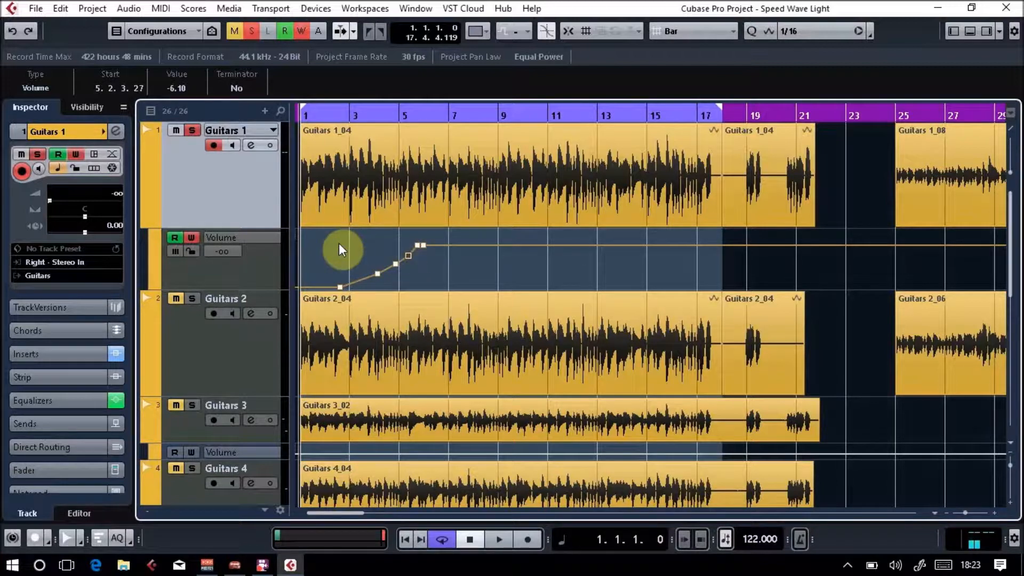
Delete all automation points on the Guitars 1 Volume lane.
{"action": "left_click", "coordinate": [313, 235]}
{"action": "left_click_drag", "start_coordinate": [313, 235], "coordinate": [439, 289]}
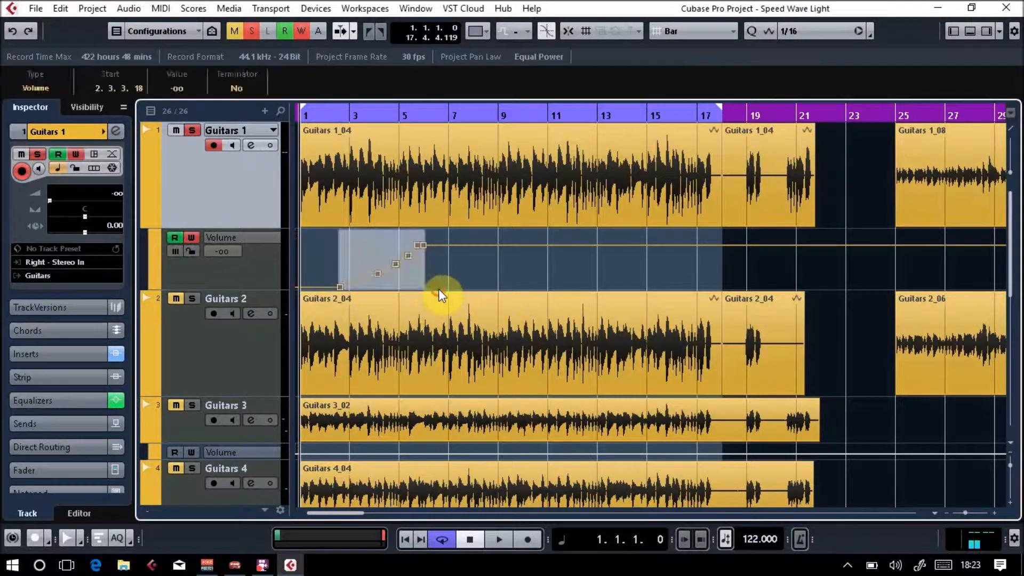
{"action": "key", "text": "Delete"}
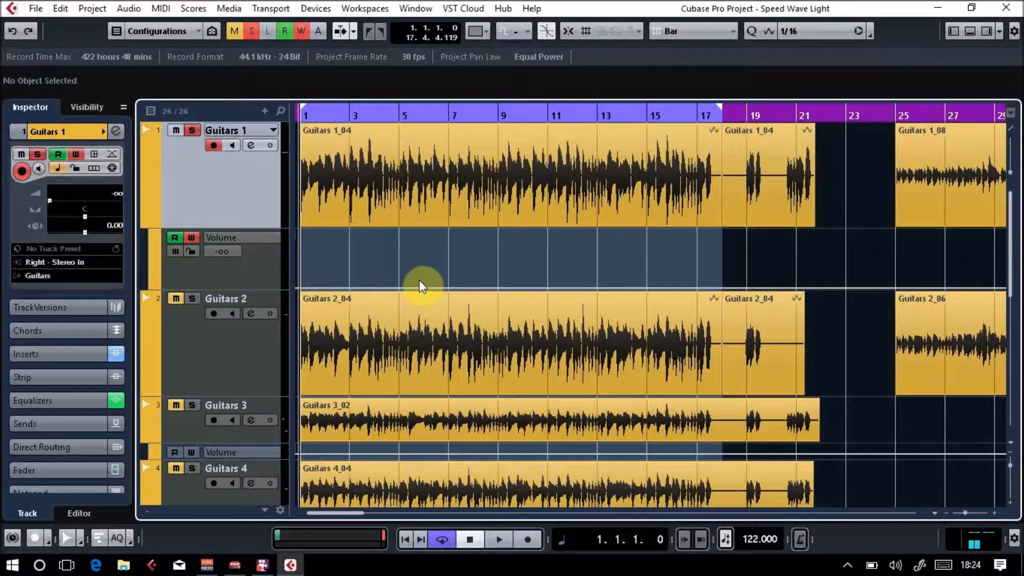
Turn off read and write automation for Guitars 1 with its automation lane hidden, and show the Volume lane again.
{"action": "left_click", "coordinate": [149, 223]}
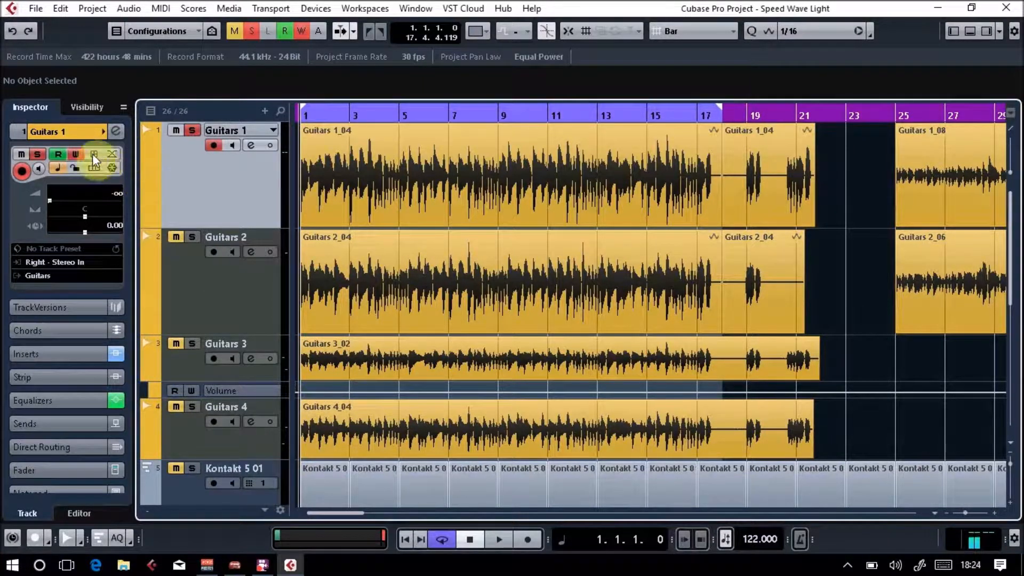
{"action": "left_click", "coordinate": [71, 151]}
{"action": "left_click", "coordinate": [61, 150]}
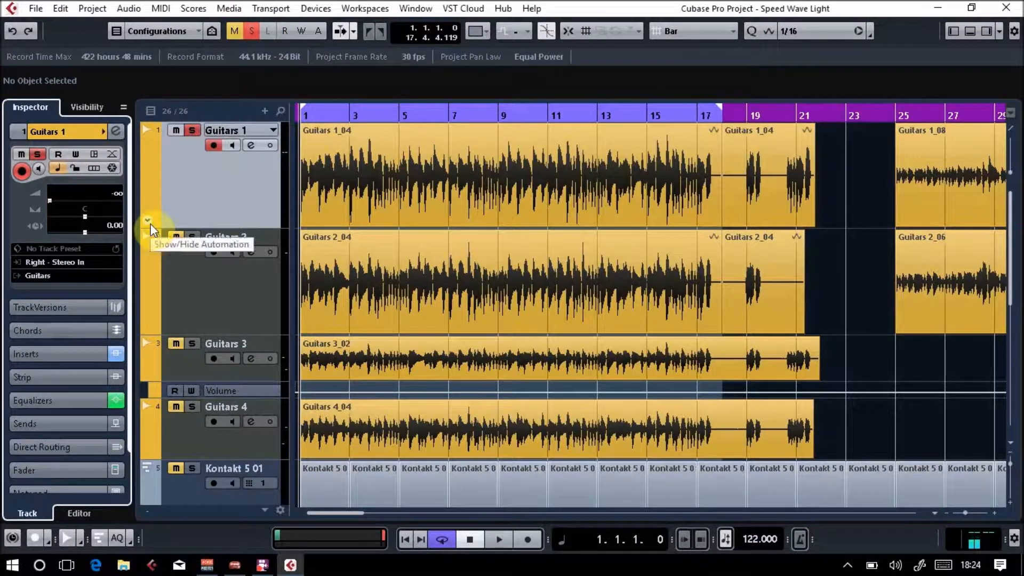
{"action": "left_click", "coordinate": [150, 223]}
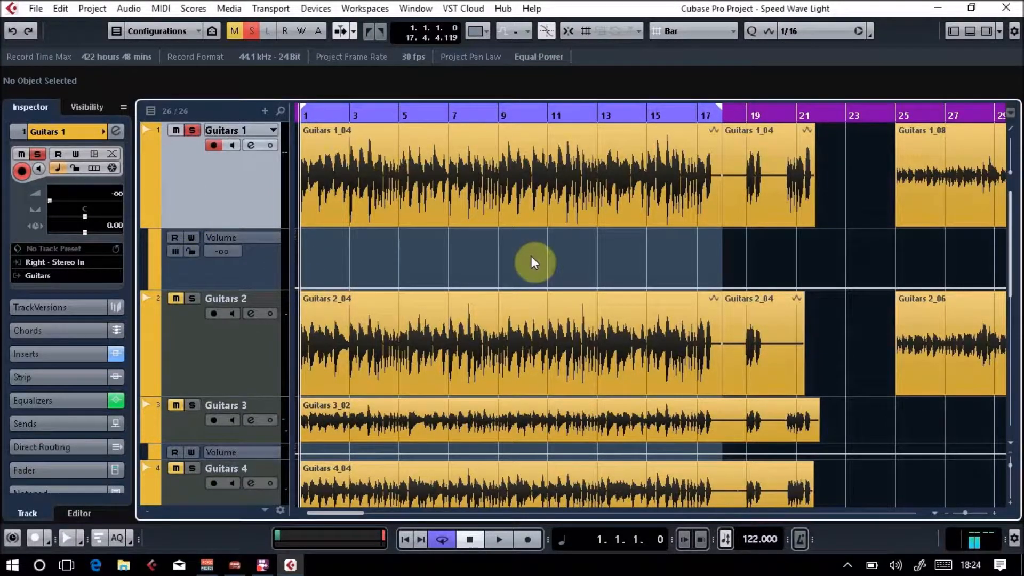
Draw two rising volume ramps on the Guitars 1 lane with the Line tool, from bar 1 to about 5.8 and about 8.7 to 10.7.
{"action": "right_click", "coordinate": [417, 248]}
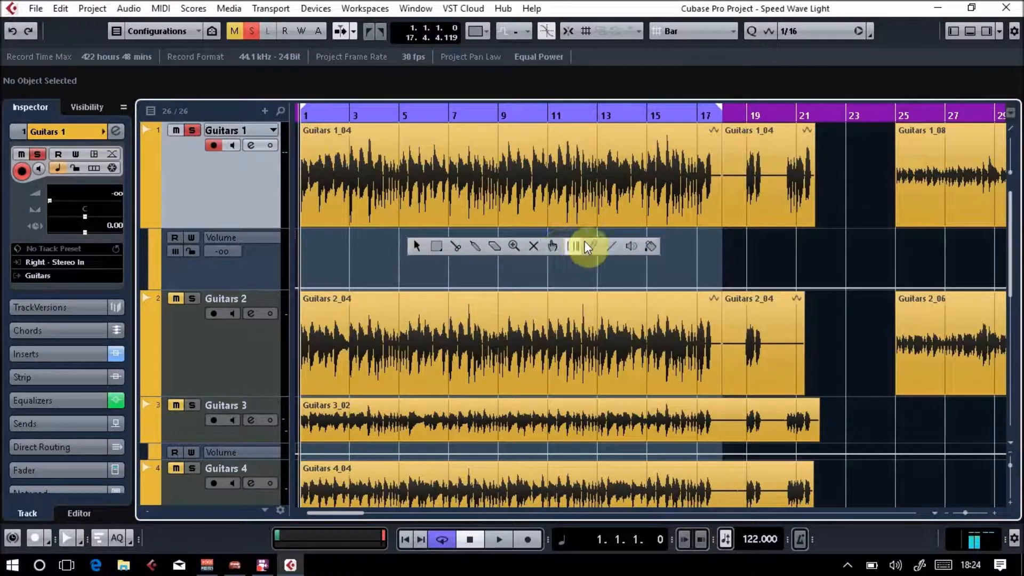
{"action": "left_click", "coordinate": [613, 248]}
{"action": "left_click_drag", "start_coordinate": [302, 287], "coordinate": [420, 245]}
{"action": "left_click_drag", "start_coordinate": [491, 285], "coordinate": [540, 246]}
Draw a wavy freehand volume curve from about bar 13 to bar 17 with the Draw tool.
{"action": "right_click", "coordinate": [540, 246]}
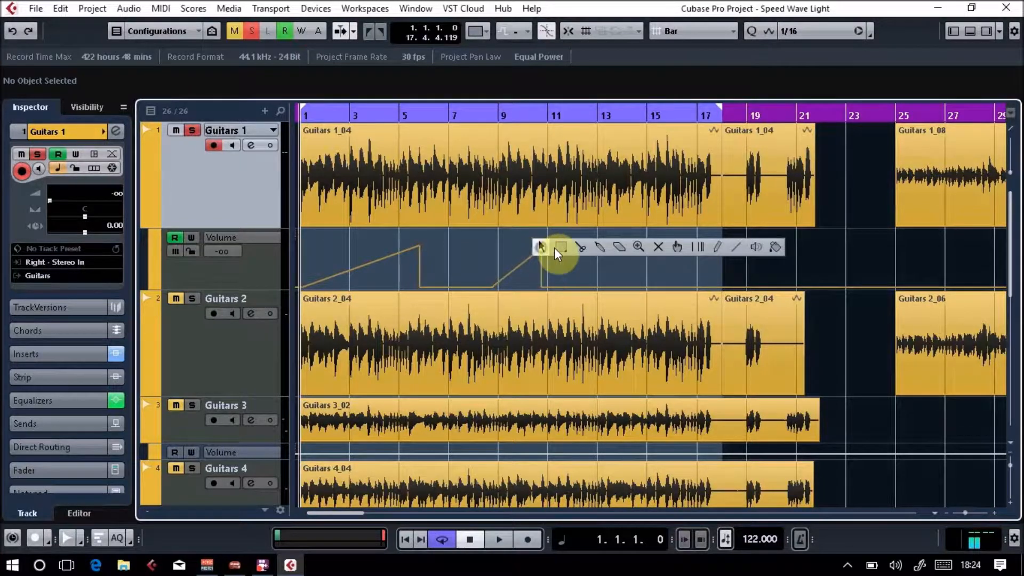
{"action": "left_click", "coordinate": [718, 247]}
{"action": "mouse_move", "coordinate": [600, 259]}
{"action": "left_mouse_down"}
{"action": "mouse_move", "coordinate": [681, 256]}
{"action": "mouse_move", "coordinate": [703, 265]}
{"action": "left_mouse_up"}
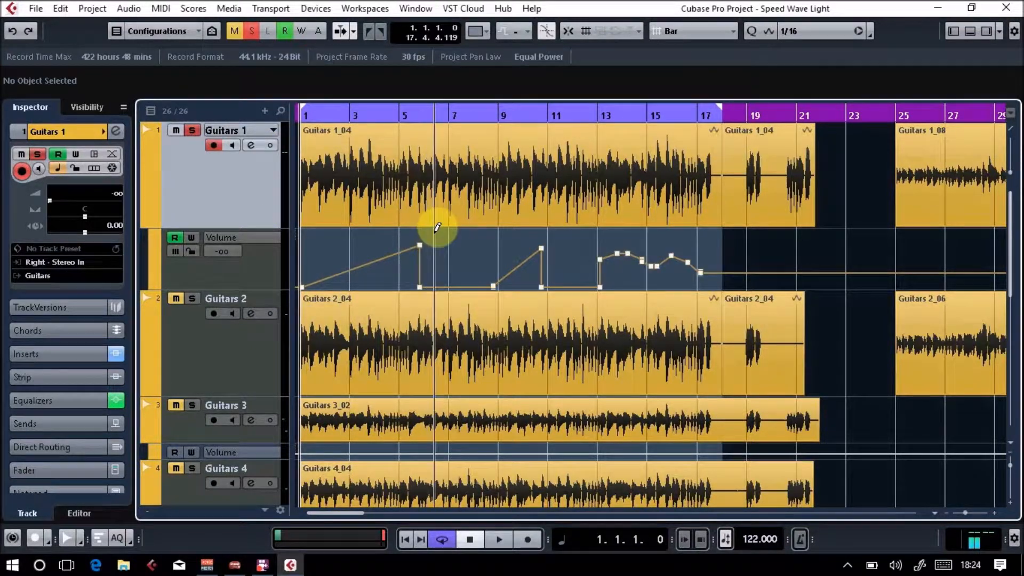
Play the drawn automation from bar 1 while reducing the Volume lane's height and toggling its visibility, and stop playback.
{"action": "key", "text": "space"}
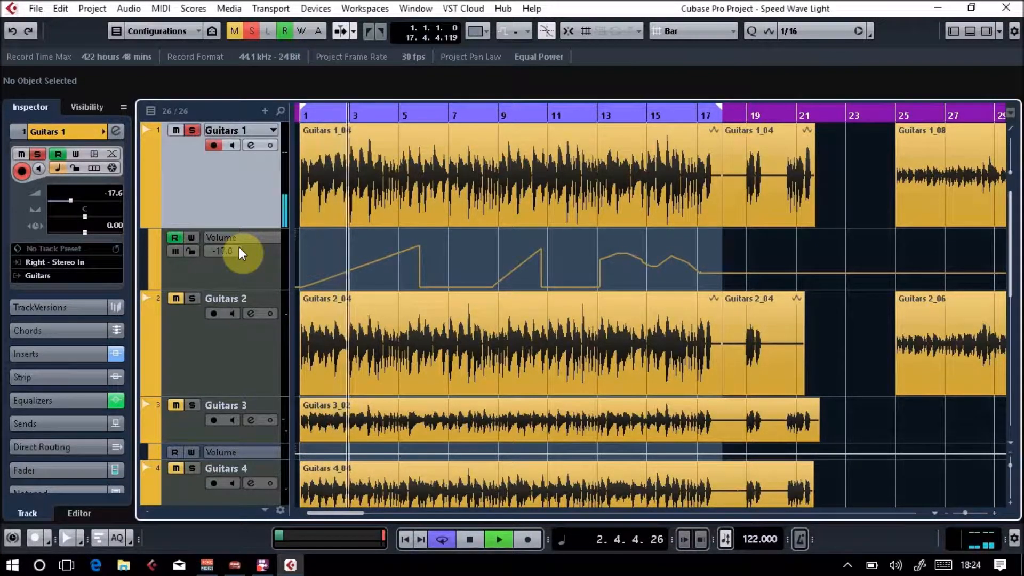
{"action": "left_click_drag", "start_coordinate": [249, 288], "coordinate": [265, 256]}
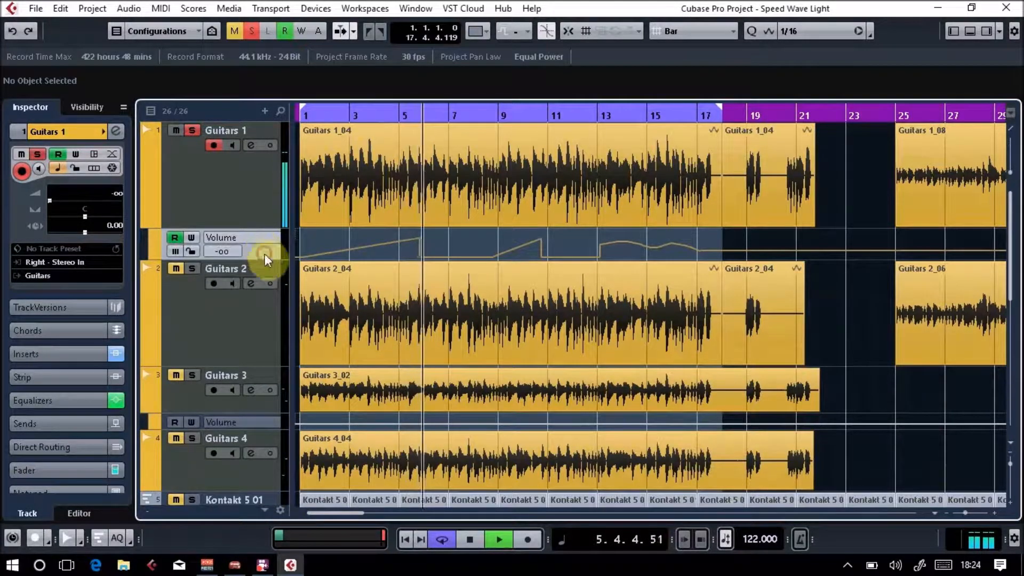
{"action": "left_click", "coordinate": [154, 232]}
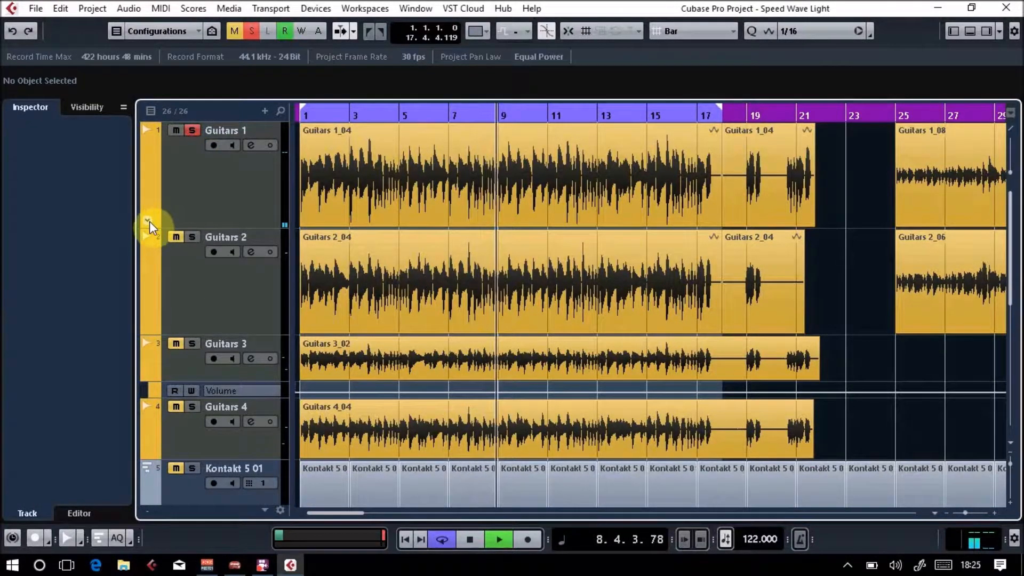
{"action": "left_click", "coordinate": [149, 221]}
{"action": "key", "text": "space"}
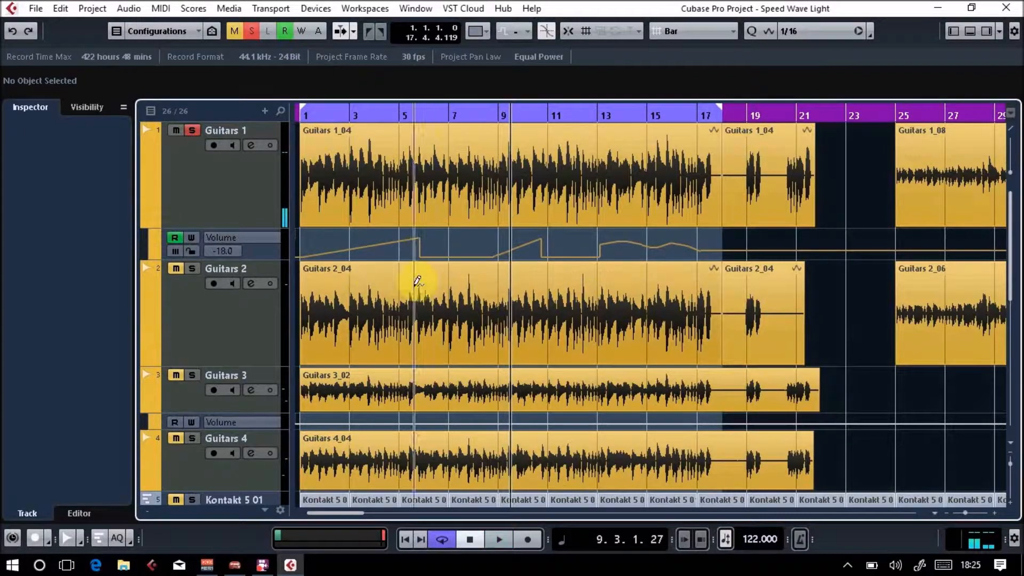
Turn off automation reading on the Guitars 1 Volume lane and look through the rest of the track list.
{"action": "left_click", "coordinate": [175, 237]}
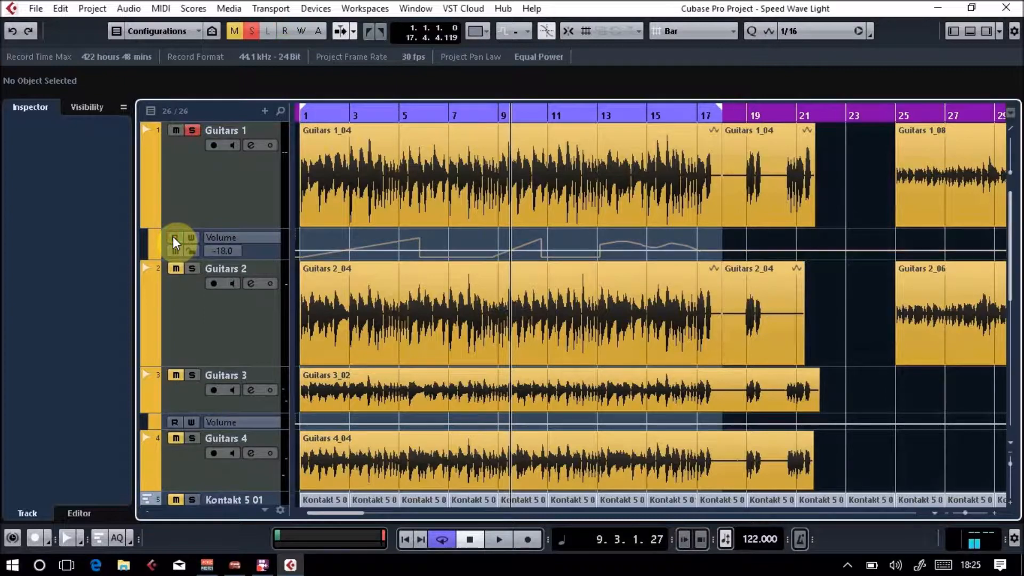
{"action": "left_click_drag", "start_coordinate": [1010, 231], "coordinate": [1020, 425]}
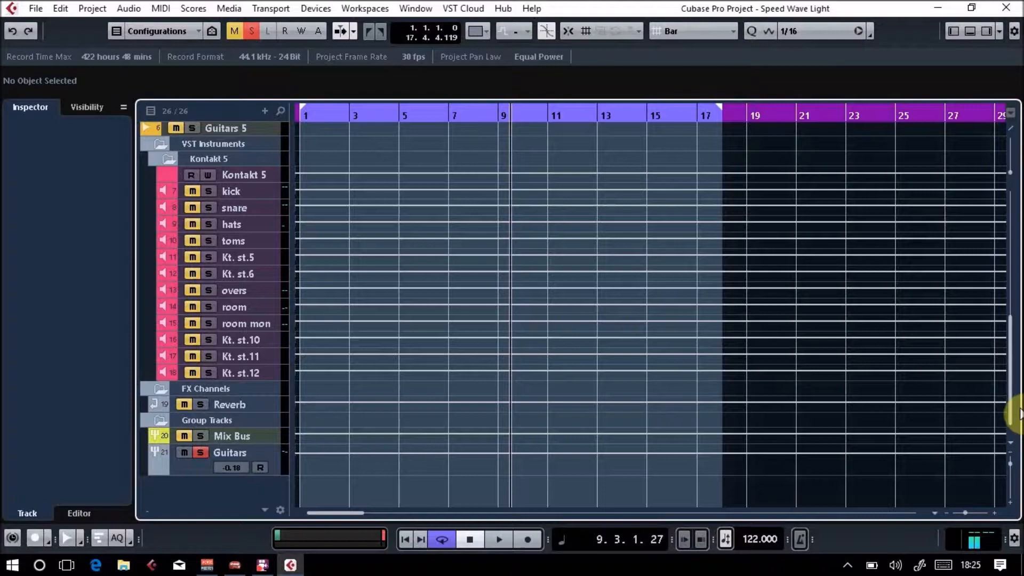
{"action": "left_click_drag", "start_coordinate": [1012, 410], "coordinate": [1013, 274]}
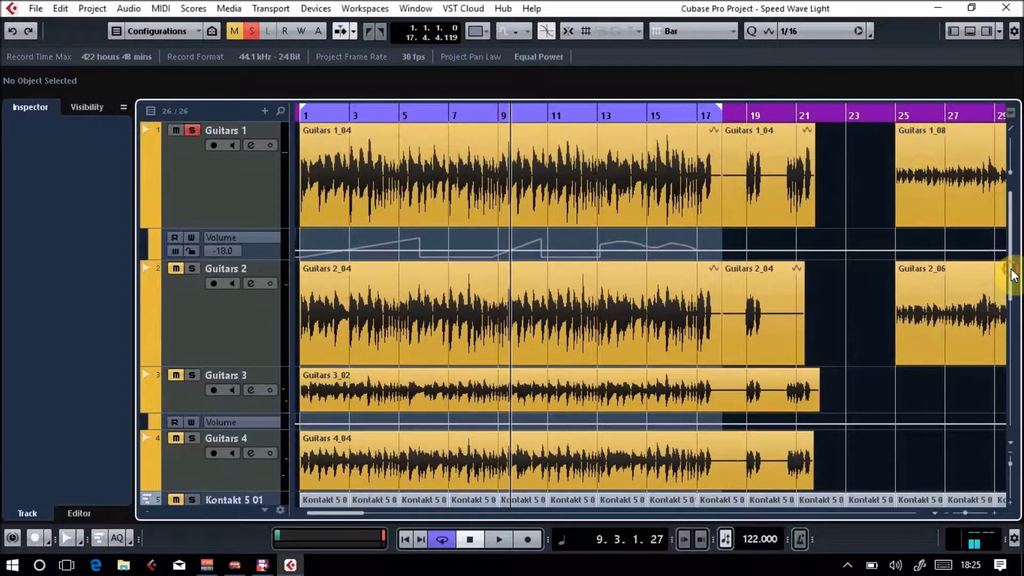
{"action": "right_click", "coordinate": [696, 231]}
{"action": "left_click", "coordinate": [906, 233]}
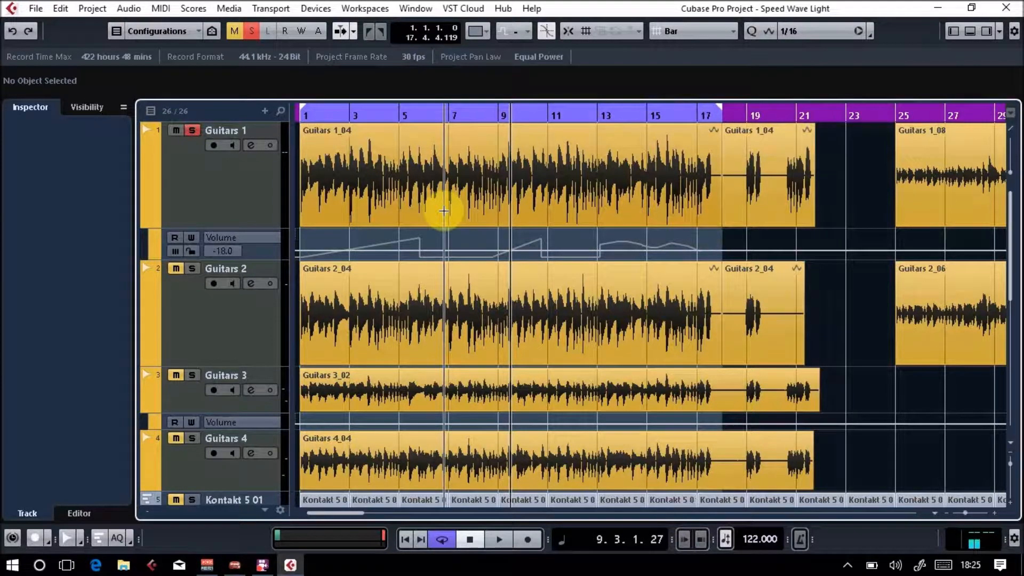
Unsolo Guitars 1 and open the MixConsole maximized.
{"action": "left_click", "coordinate": [192, 131]}
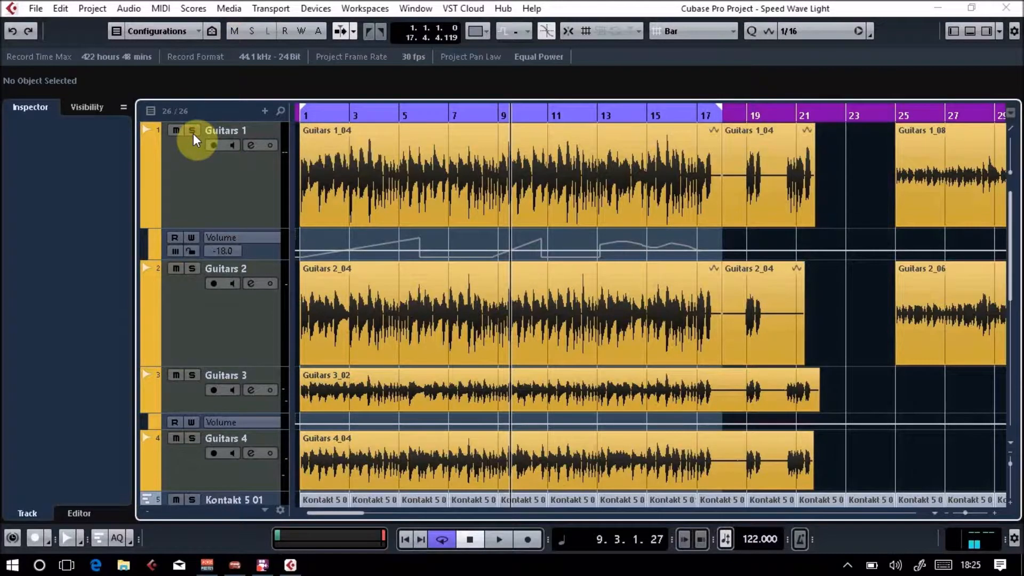
{"action": "key", "text": "F3"}
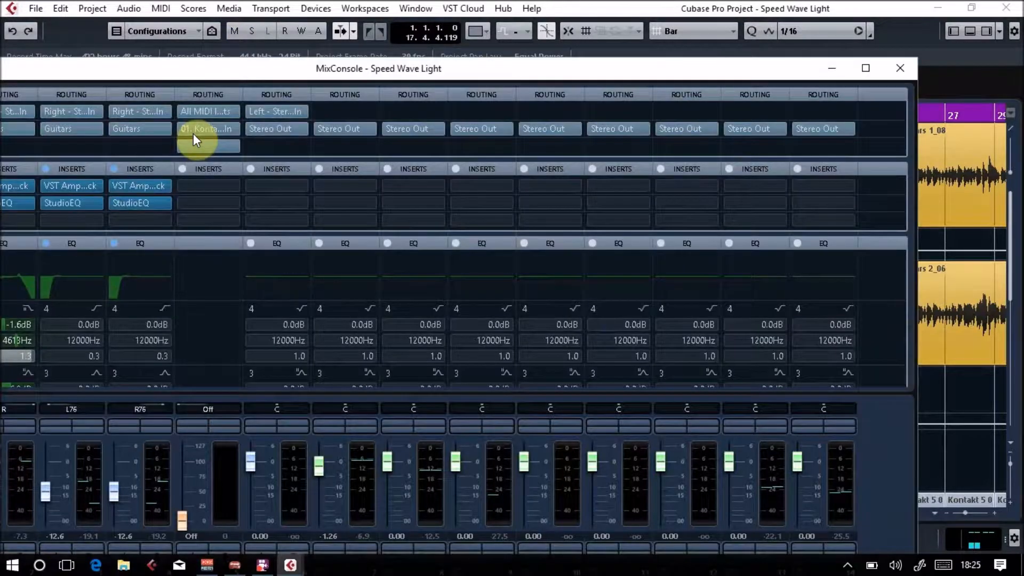
{"action": "double_click", "coordinate": [619, 69]}
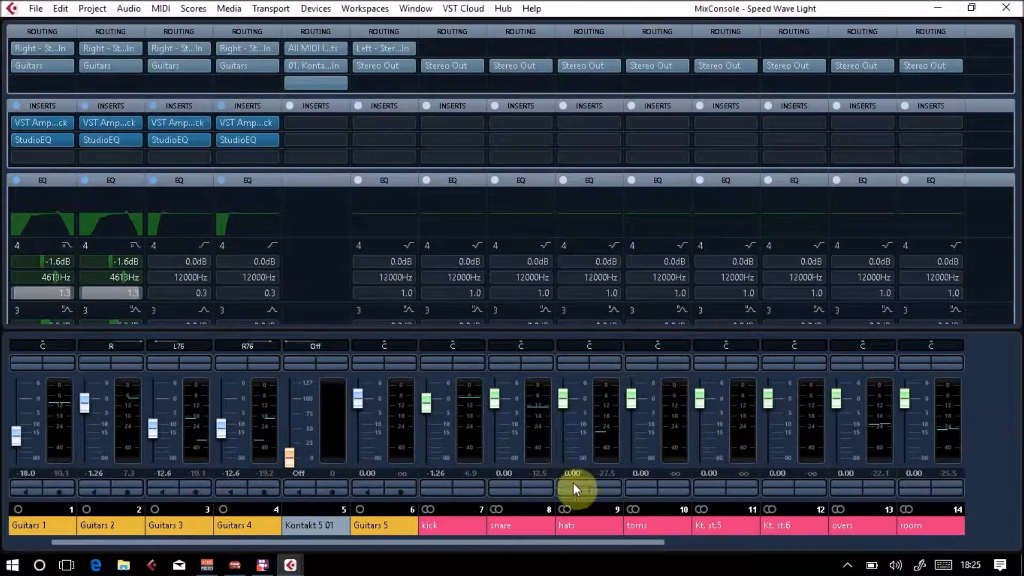
Turn on automation reading and writing for the Stereo Out channel in the MixConsole and hide the Guitars 1 automation lane.
{"action": "left_click_drag", "start_coordinate": [584, 543], "coordinate": [997, 536]}
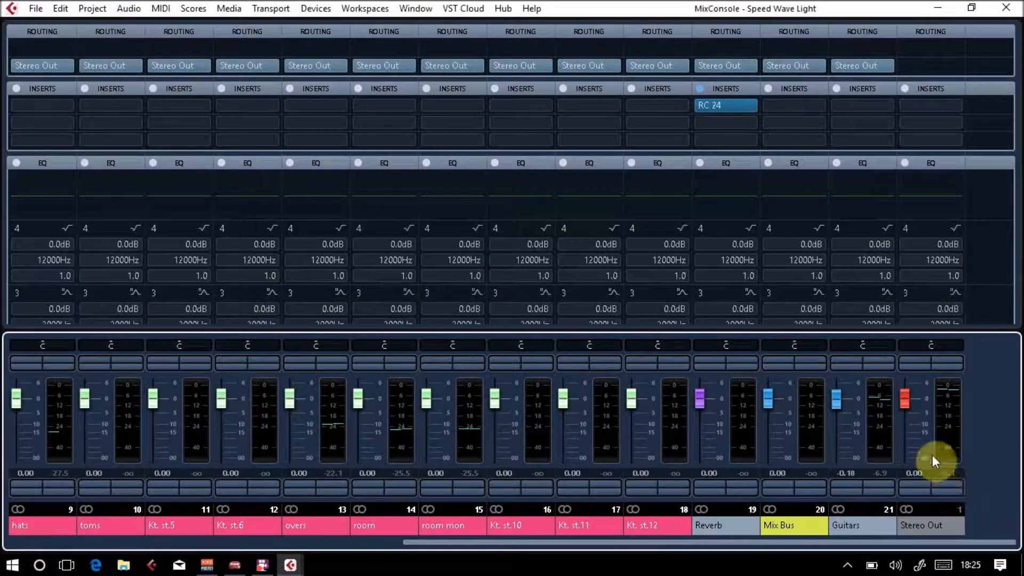
{"action": "left_click", "coordinate": [940, 482]}
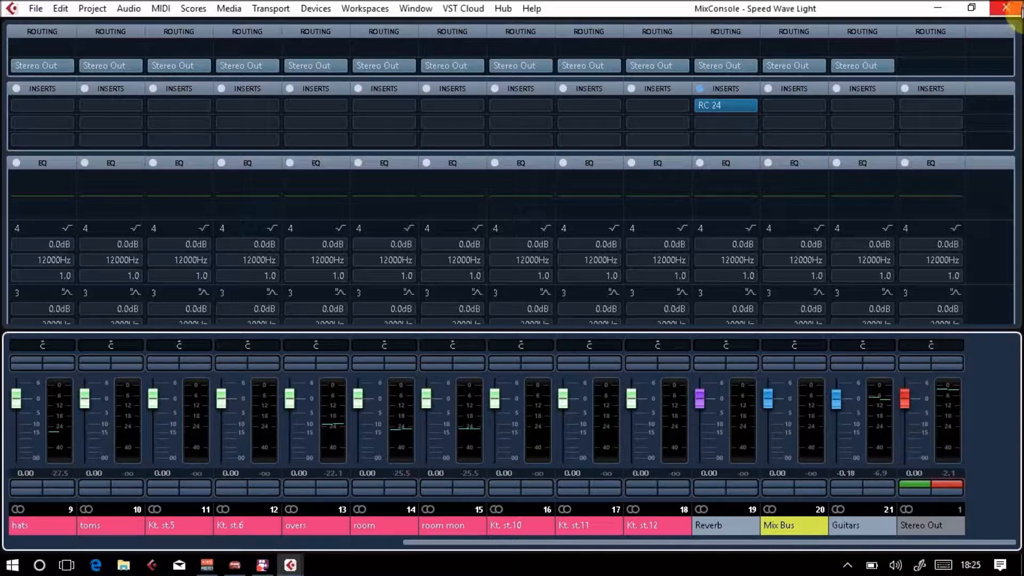
{"action": "left_click", "coordinate": [1006, 7]}
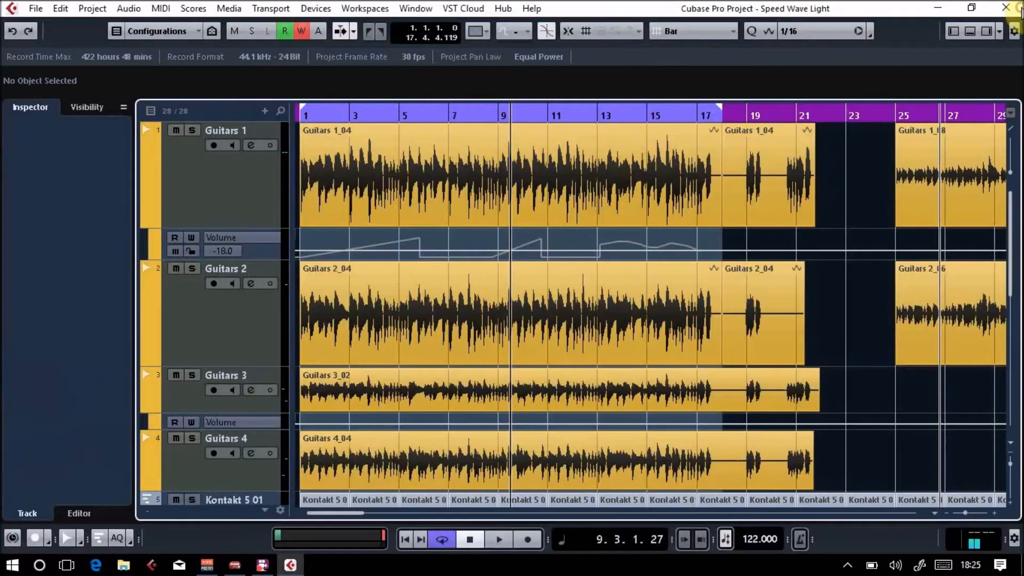
{"action": "left_click", "coordinate": [147, 224]}
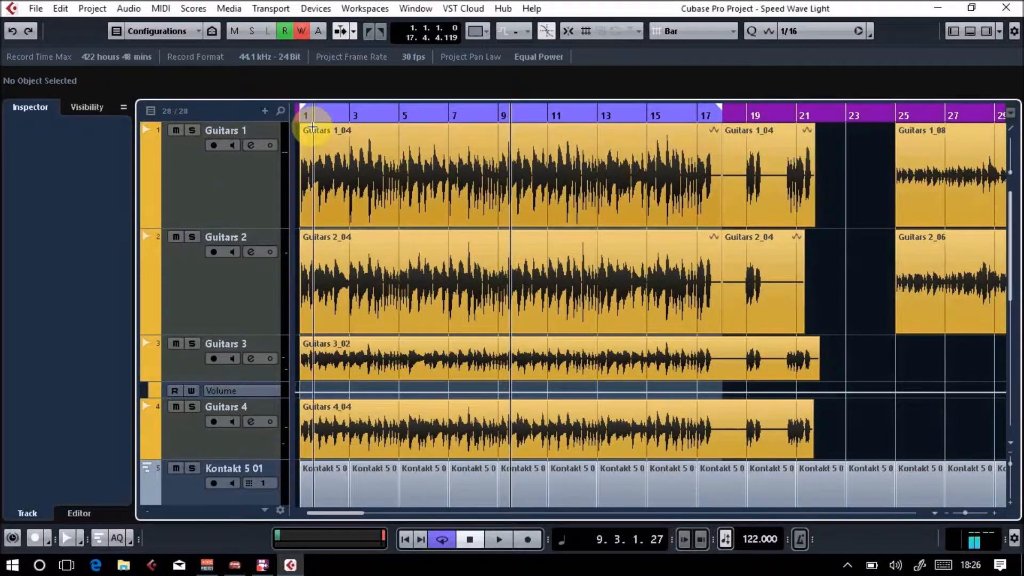
Return the playhead to bar 1 and shorten the cycle range so that it ends near bar 5.
{"action": "left_click_drag", "start_coordinate": [352, 113], "coordinate": [128, 111]}
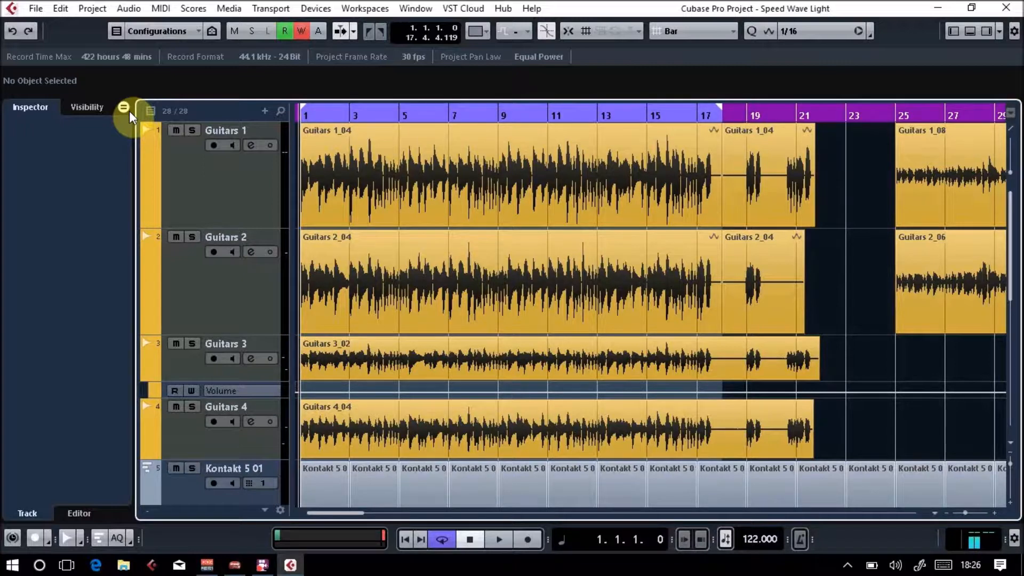
{"action": "left_click_drag", "start_coordinate": [718, 107], "coordinate": [400, 116]}
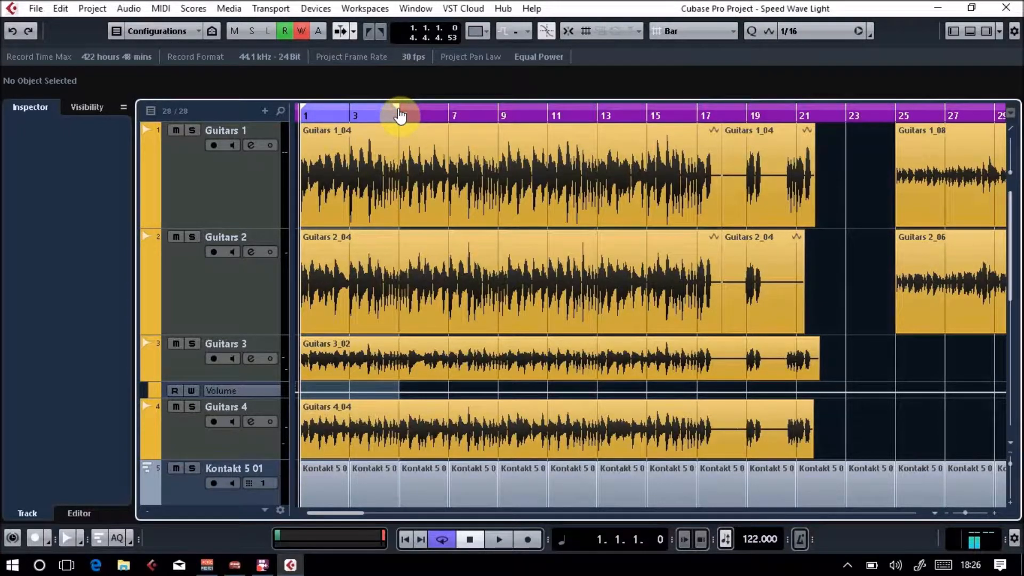
{"action": "key", "text": "h"}
{"action": "key", "text": "h"}
{"action": "key", "text": "h"}
{"action": "key", "text": "h"}
{"action": "key", "text": "h"}
{"action": "key", "text": "h"}
{"action": "key", "text": "h"}
{"action": "key", "text": "h"}
{"action": "key", "text": "h"}
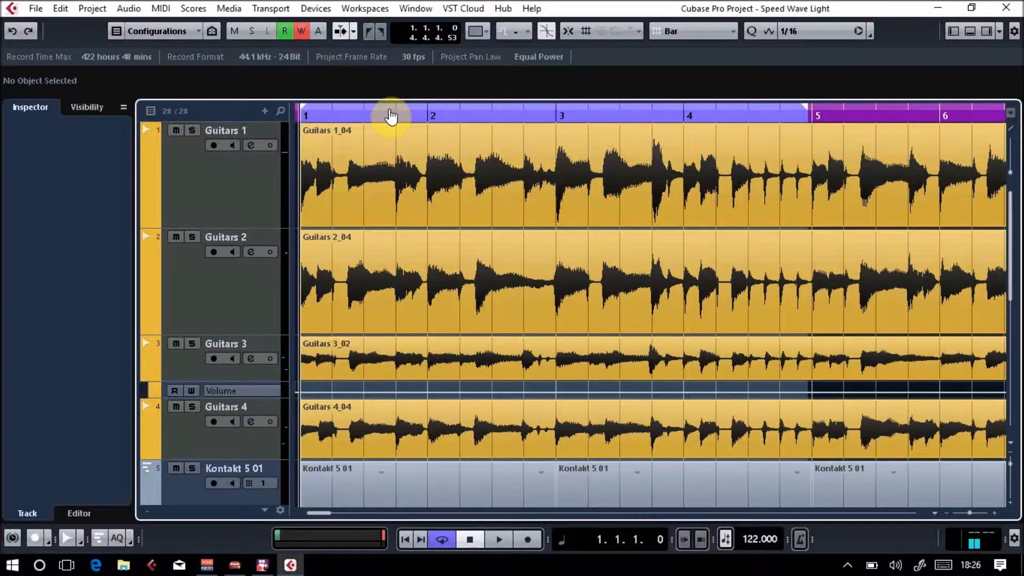
Select the Guitars 1 track and redraw the cycle range from bar 1 to bar 5 with Snap turned on.
{"action": "left_click", "coordinate": [250, 200]}
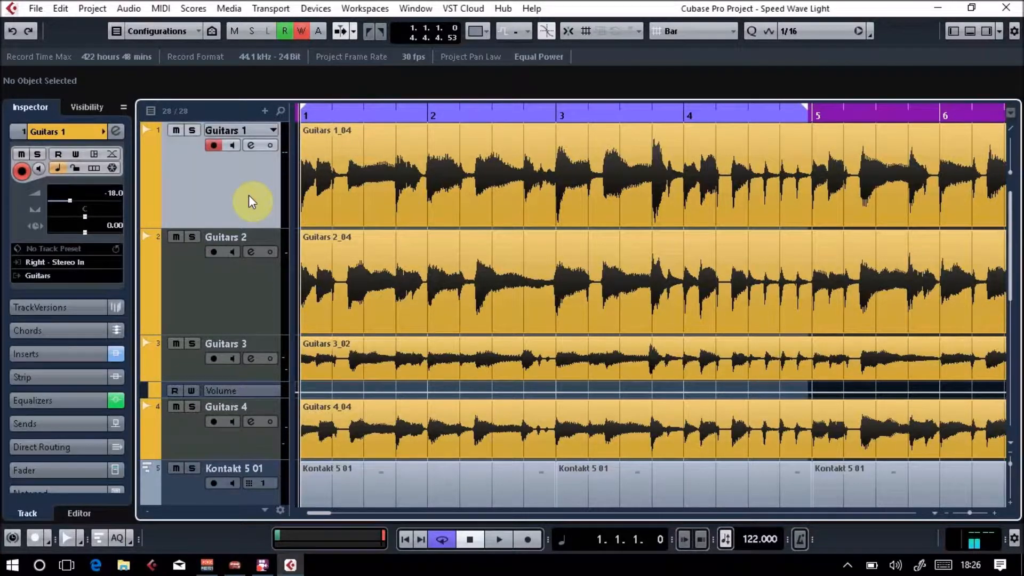
{"action": "left_click", "coordinate": [568, 31]}
{"action": "left_click", "coordinate": [808, 113]}
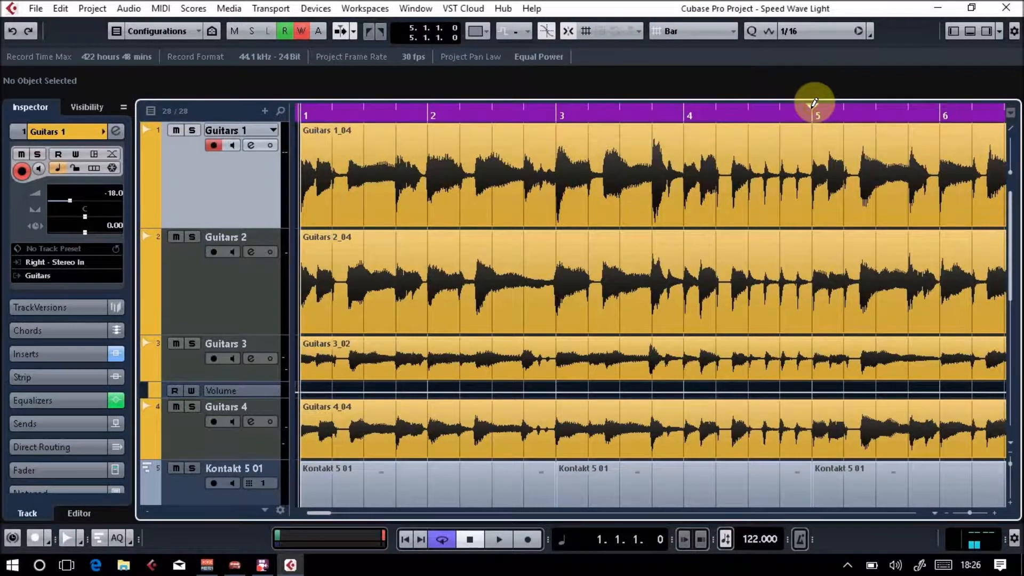
{"action": "left_click_drag", "start_coordinate": [300, 107], "coordinate": [716, 101]}
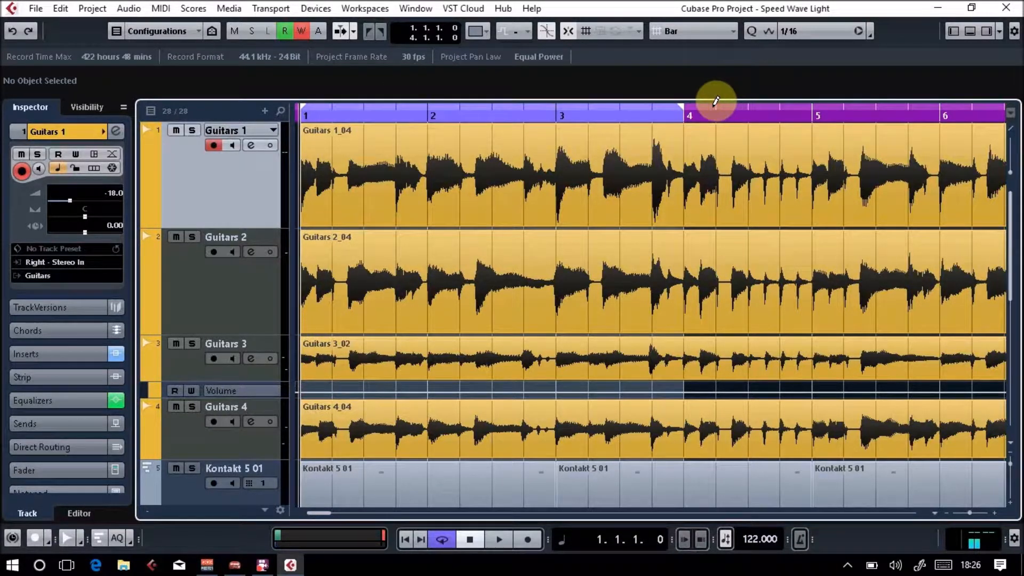
{"action": "left_click_drag", "start_coordinate": [682, 111], "coordinate": [778, 117]}
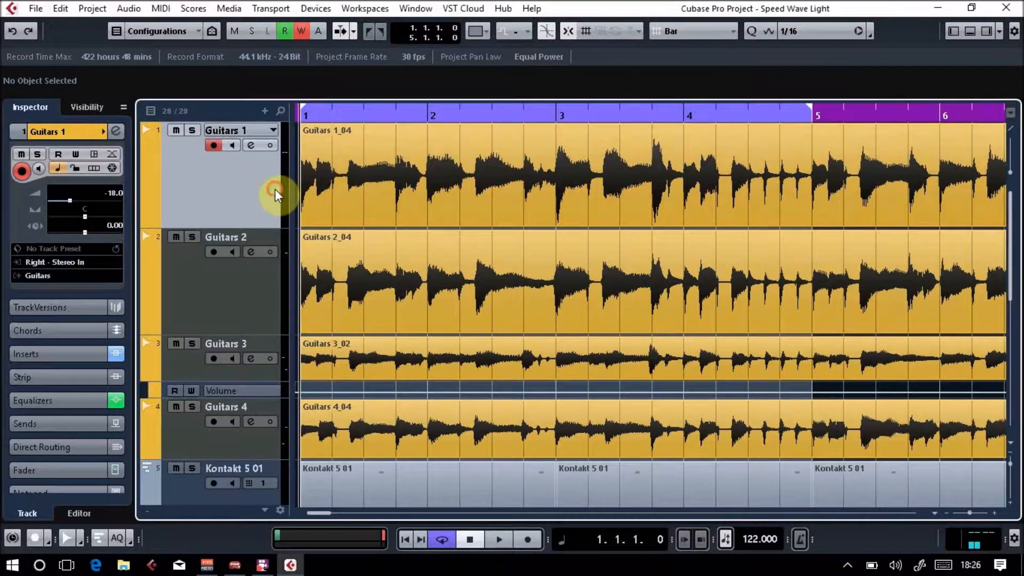
Solo Guitars 1 and open its VST Amp Rack insert from the channel settings.
{"action": "left_click", "coordinate": [116, 132]}
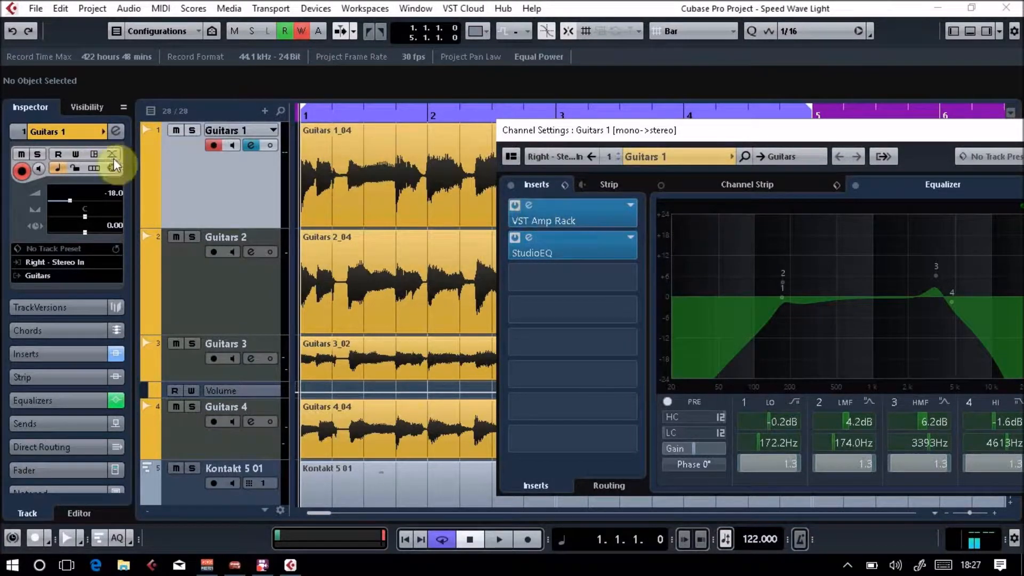
{"action": "left_click", "coordinate": [190, 131]}
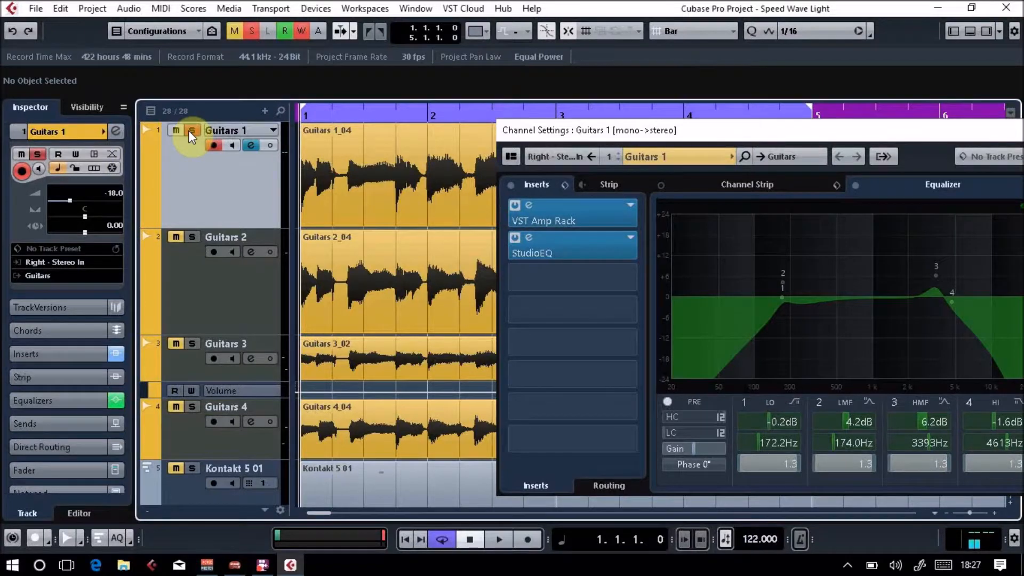
{"action": "double_click", "coordinate": [529, 206]}
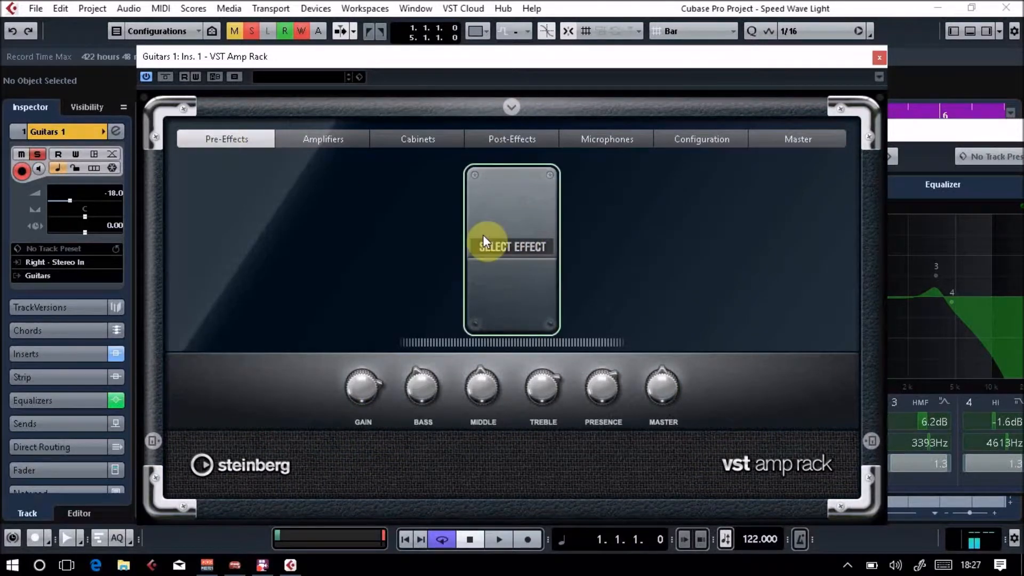
Add a switched-on Wah Wah pedal as the pre-effect and enable automation writing for the VST Amp Rack.
{"action": "left_click", "coordinate": [504, 240]}
{"action": "left_click", "coordinate": [514, 245]}
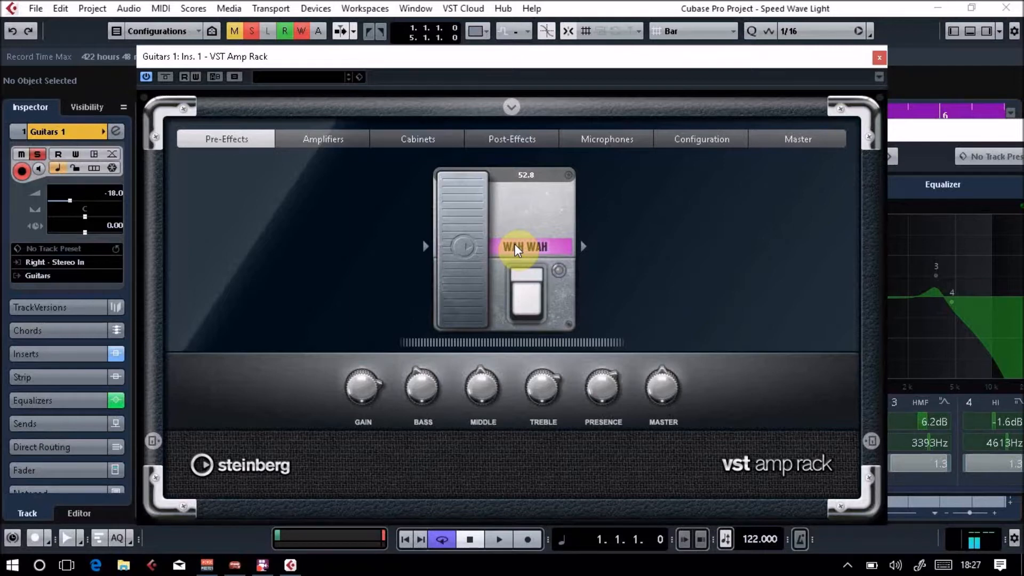
{"action": "left_click", "coordinate": [196, 80]}
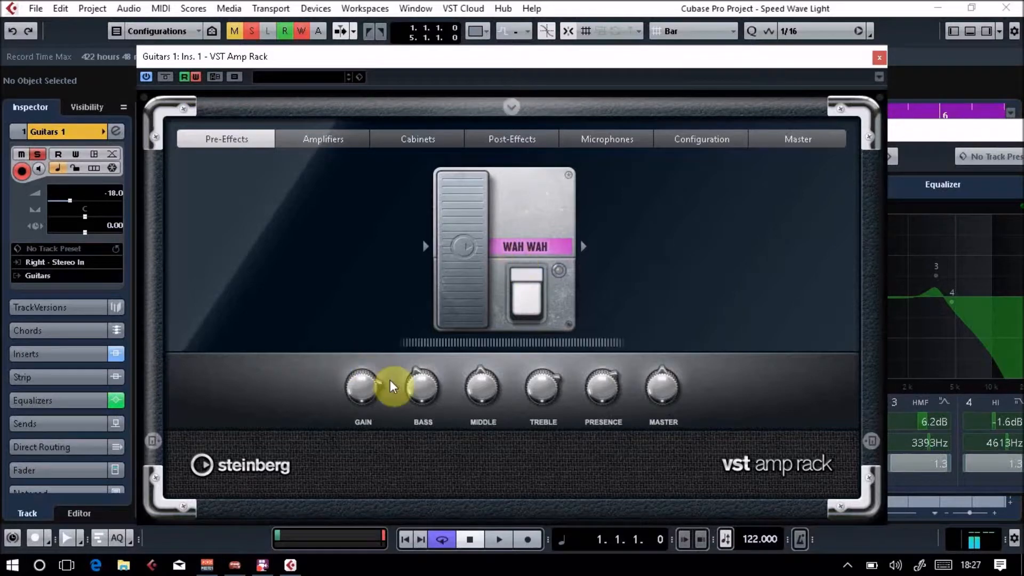
{"action": "mouse_move", "coordinate": [464, 376]}
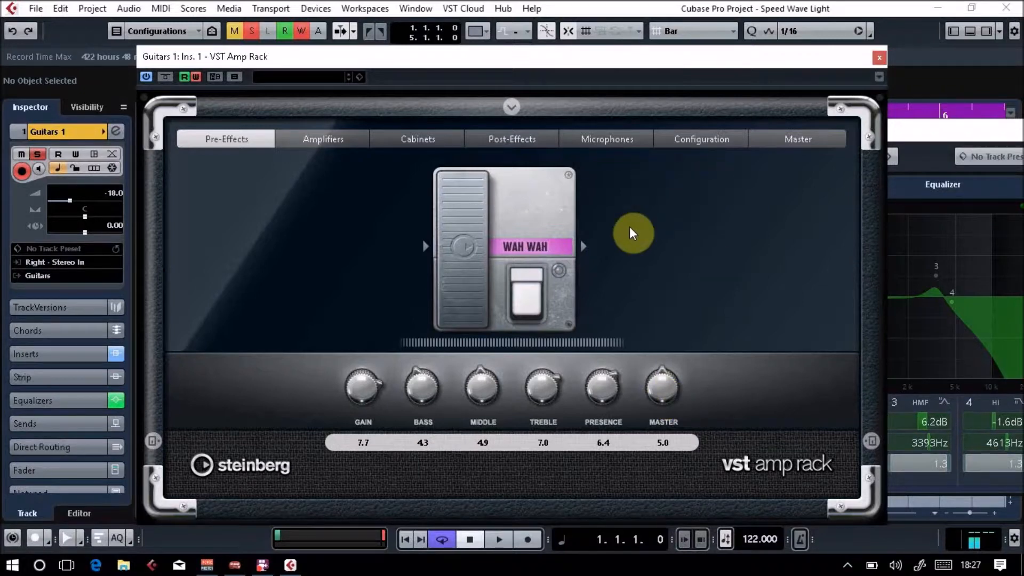
{"action": "left_click", "coordinate": [195, 78]}
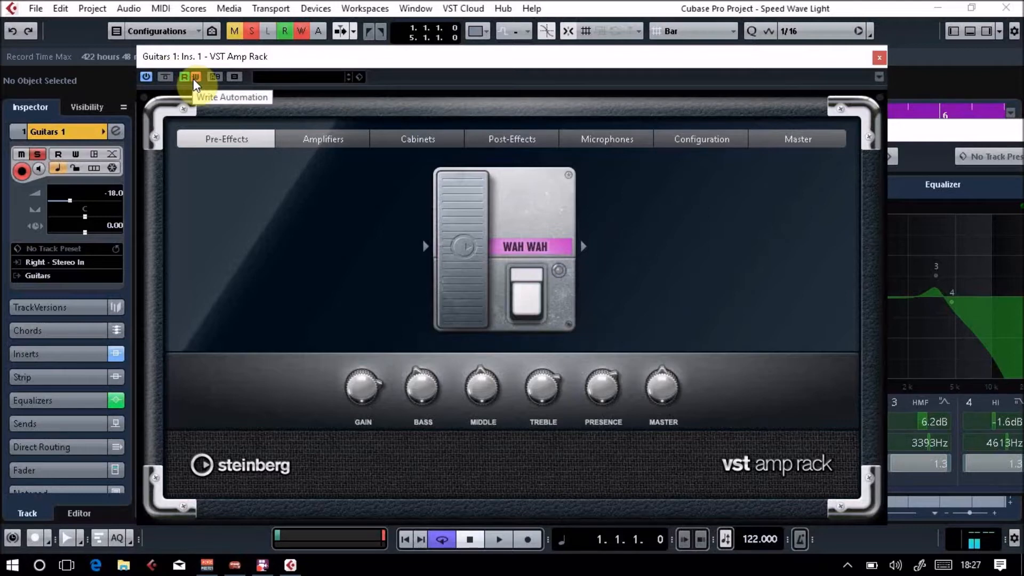
{"action": "left_click", "coordinate": [537, 294]}
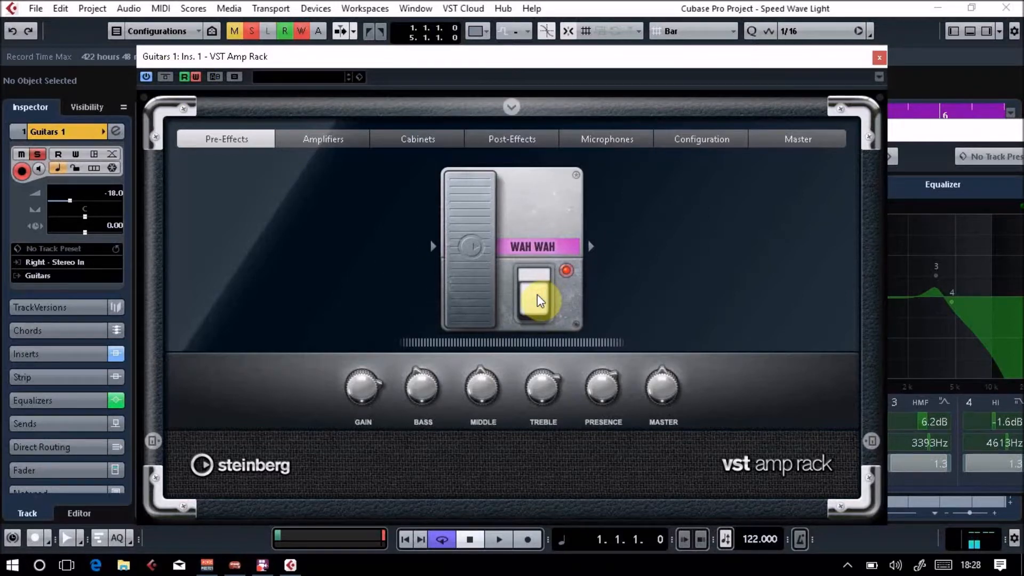
Play from bar 1 while rocking the Wah Wah pedal to record its automation, and stop with automation writing turned off.
{"action": "left_click", "coordinate": [407, 539]}
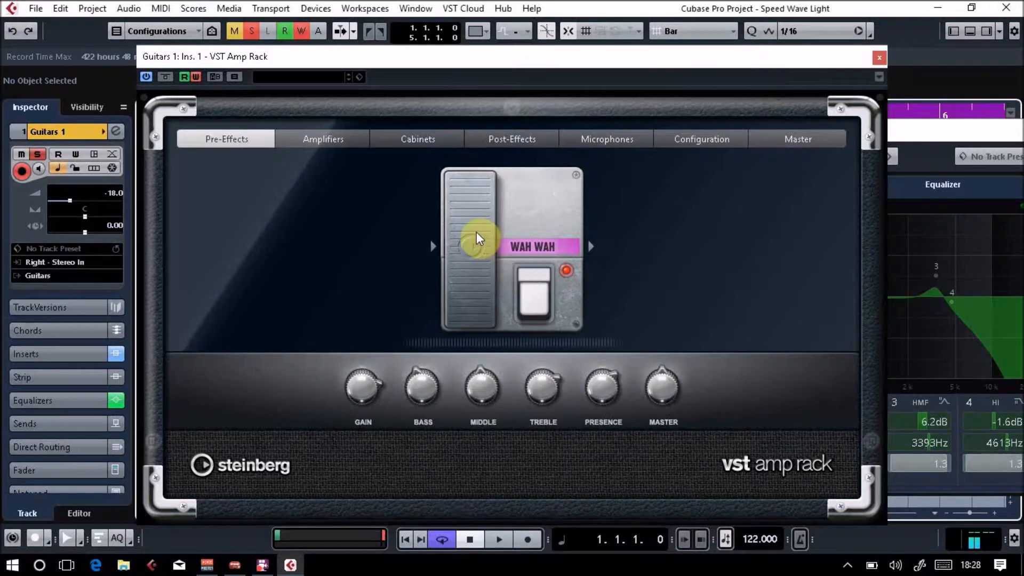
{"action": "mouse_move", "coordinate": [475, 248]}
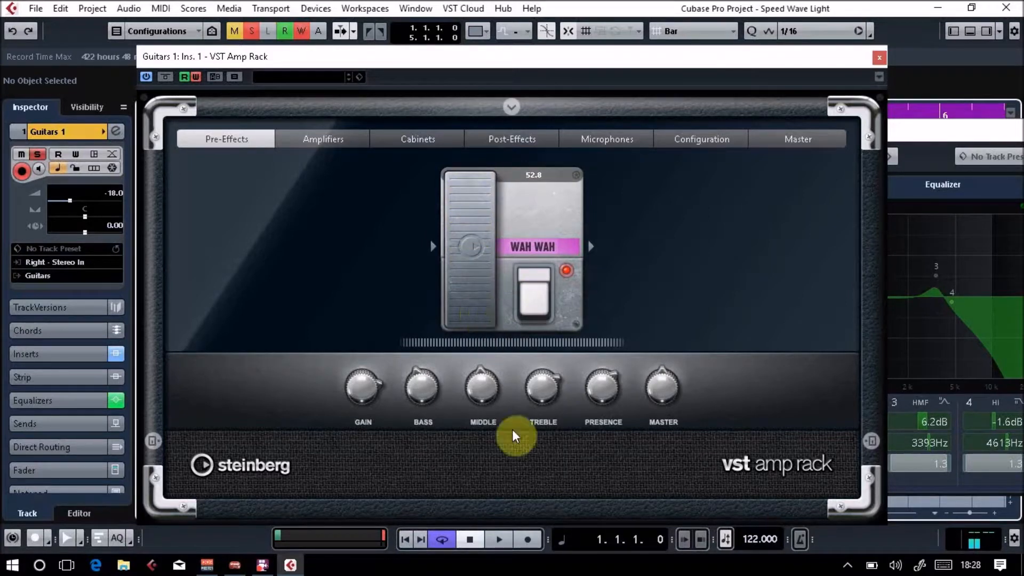
{"action": "left_click", "coordinate": [498, 538]}
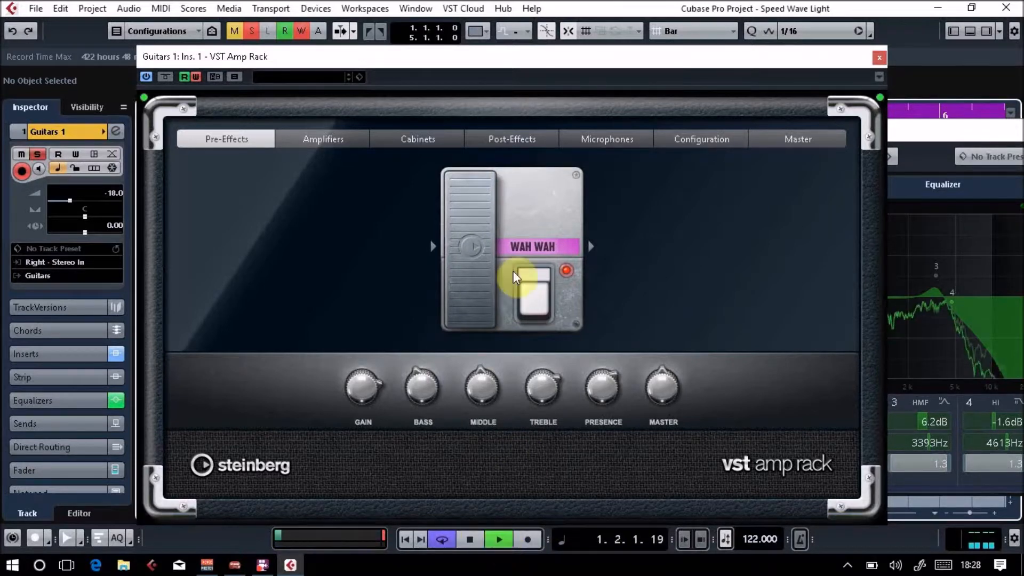
{"action": "left_click_drag", "start_coordinate": [493, 240], "coordinate": [459, 344]}
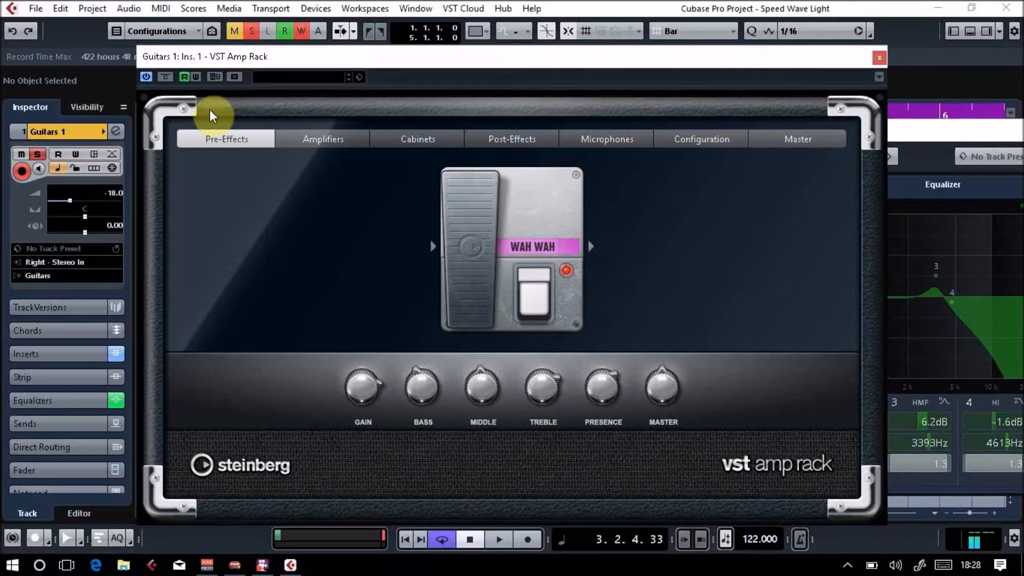
Play back the recorded wah automation from bar 1 and close the VST Amp Rack and Guitars 1 channel settings windows.
{"action": "left_click", "coordinate": [406, 539]}
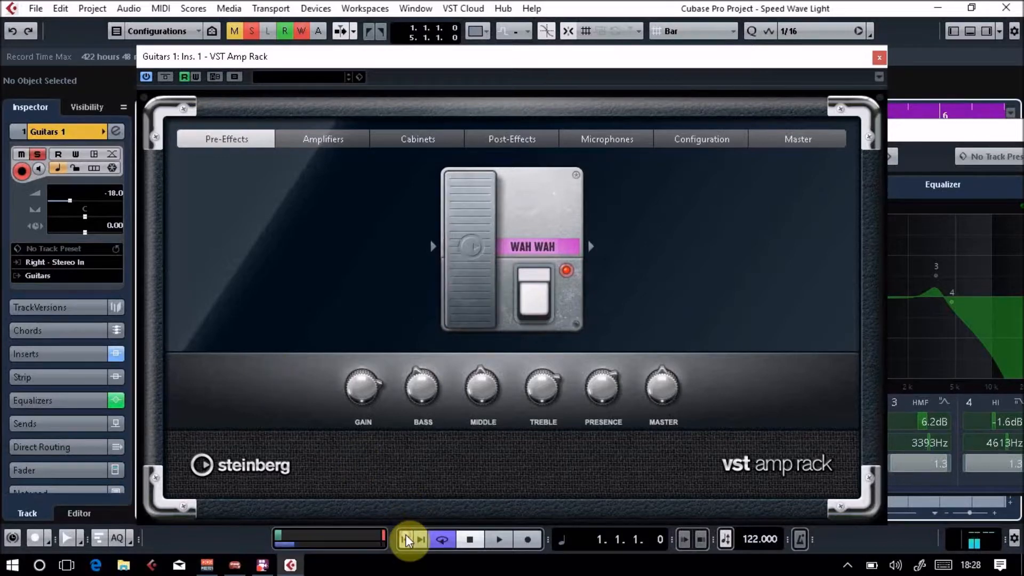
{"action": "key", "text": "space"}
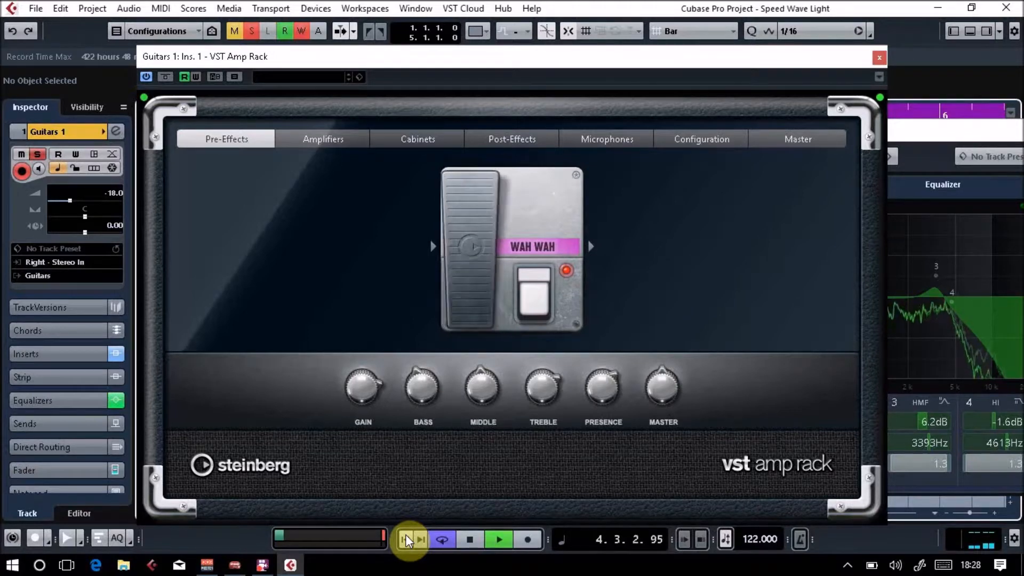
{"action": "left_click", "coordinate": [882, 58]}
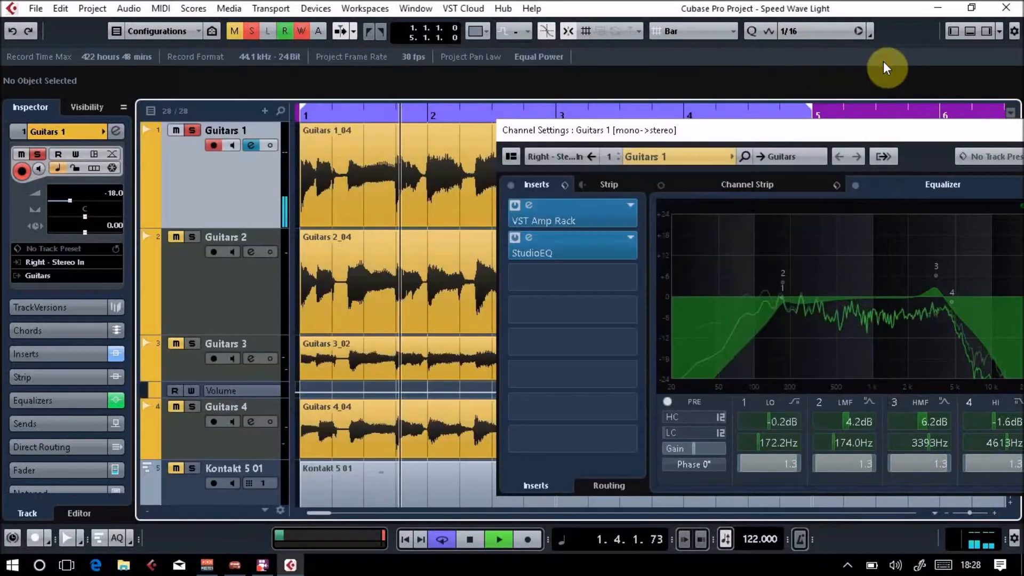
{"action": "left_click", "coordinate": [880, 127]}
{"action": "left_click_drag", "start_coordinate": [880, 126], "coordinate": [578, 124]}
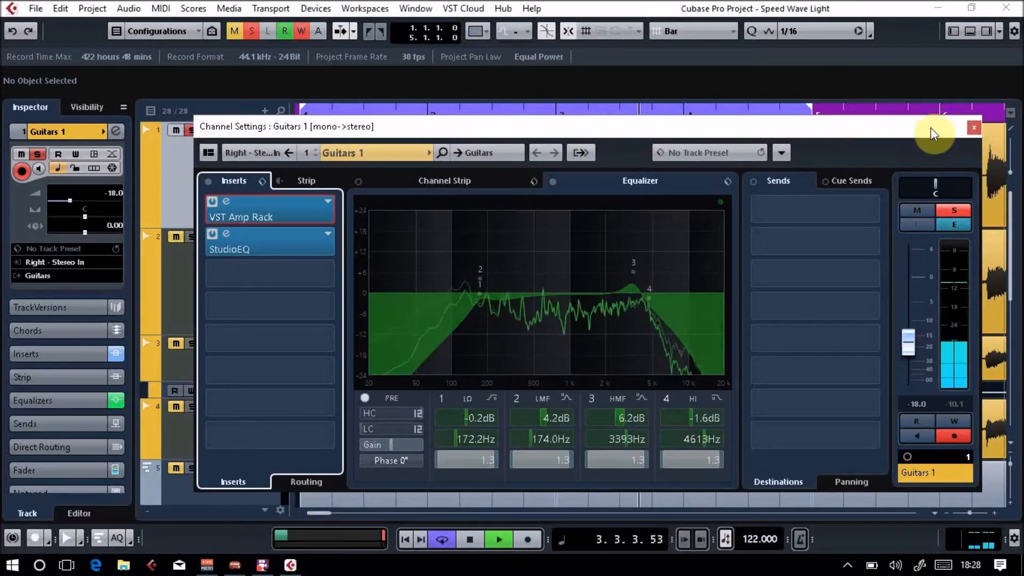
{"action": "left_click", "coordinate": [973, 130]}
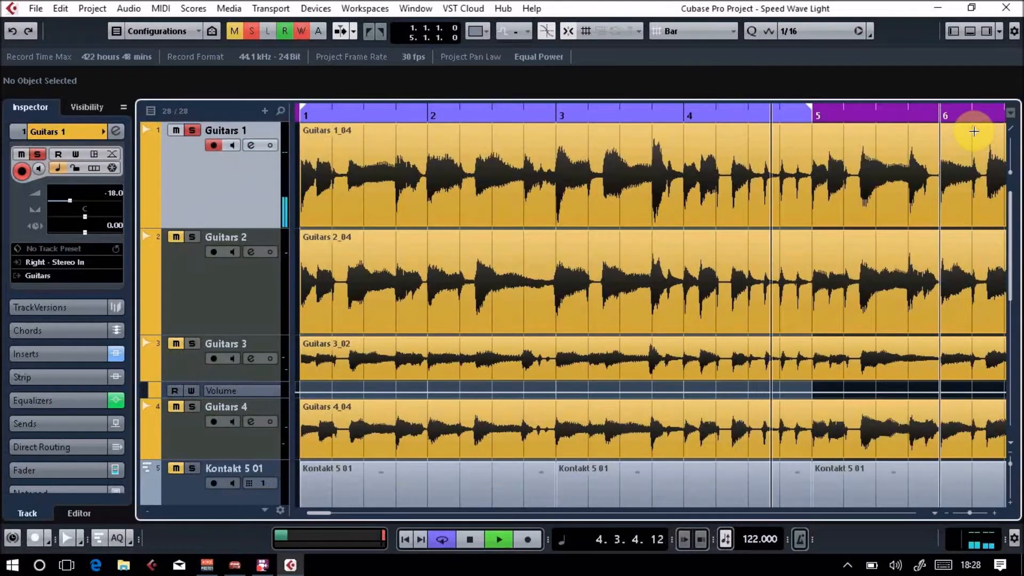
Raise the Guitars 1 fader to -7.63 in the MixConsole during playback and close the MixConsole.
{"action": "key", "text": "F3"}
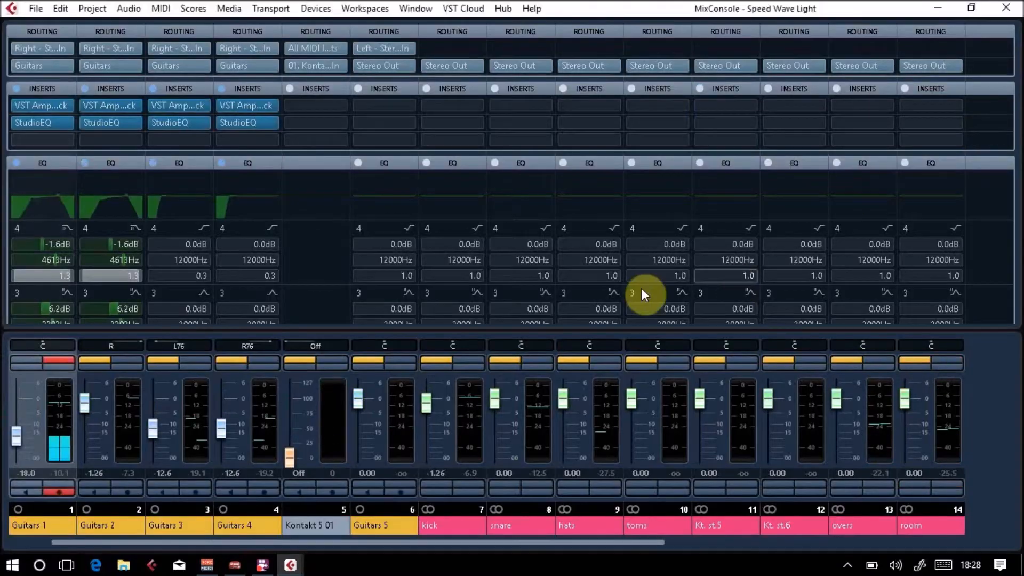
{"action": "mouse_move", "coordinate": [17, 436]}
{"action": "left_mouse_down"}
{"action": "mouse_move", "coordinate": [20, 410]}
{"action": "mouse_move", "coordinate": [21, 418]}
{"action": "left_mouse_up"}
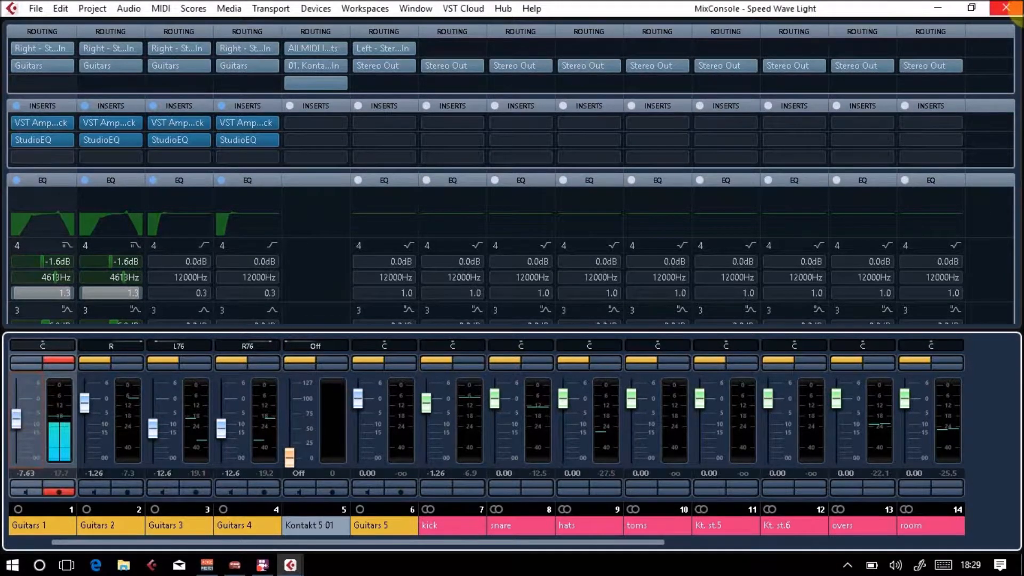
{"action": "left_click", "coordinate": [1006, 7]}
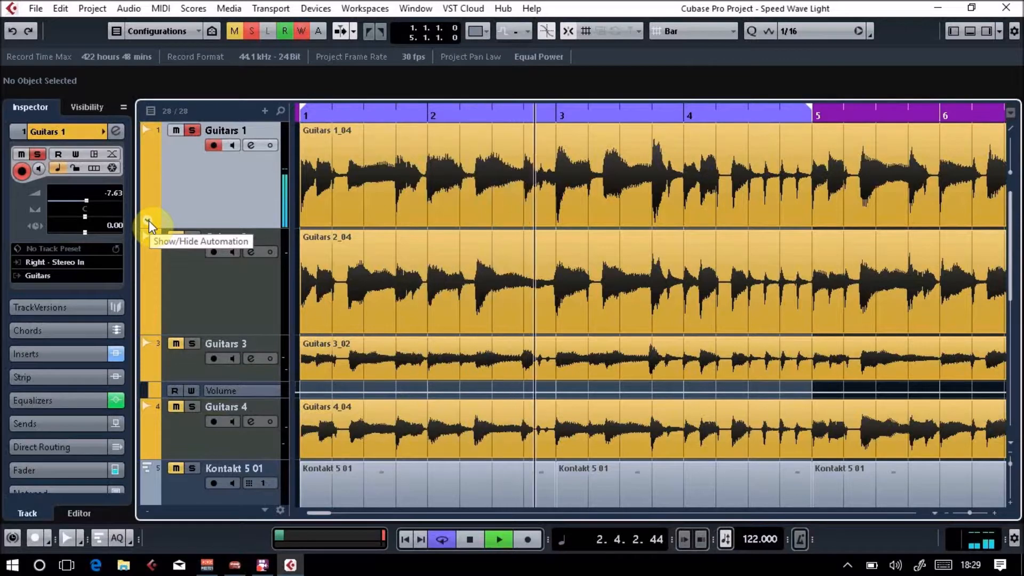
Stop playback and show the Volume and Wah Wah pedal automation lanes beneath the Guitars 1 track.
{"action": "key", "text": "space"}
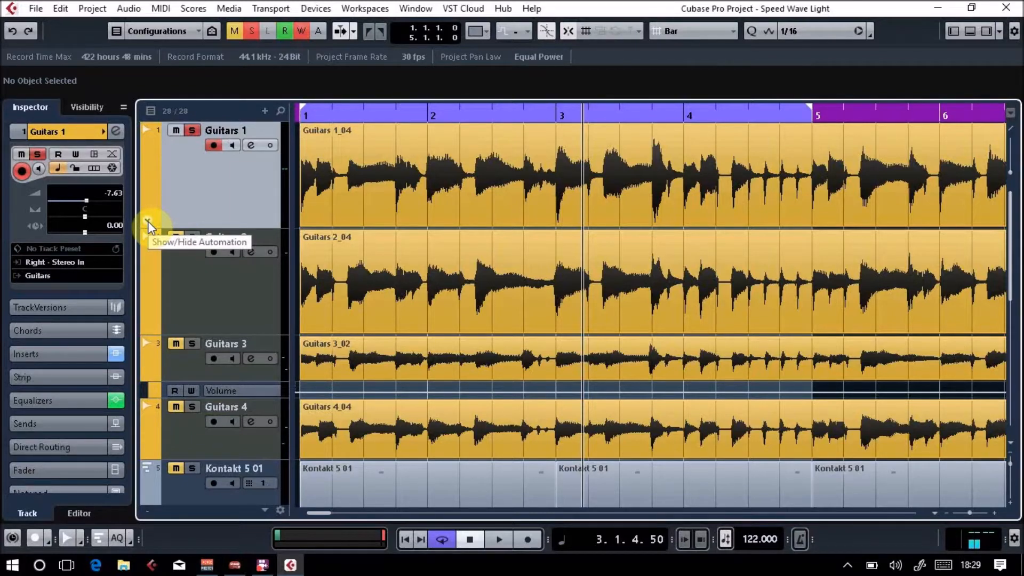
{"action": "left_click", "coordinate": [147, 222]}
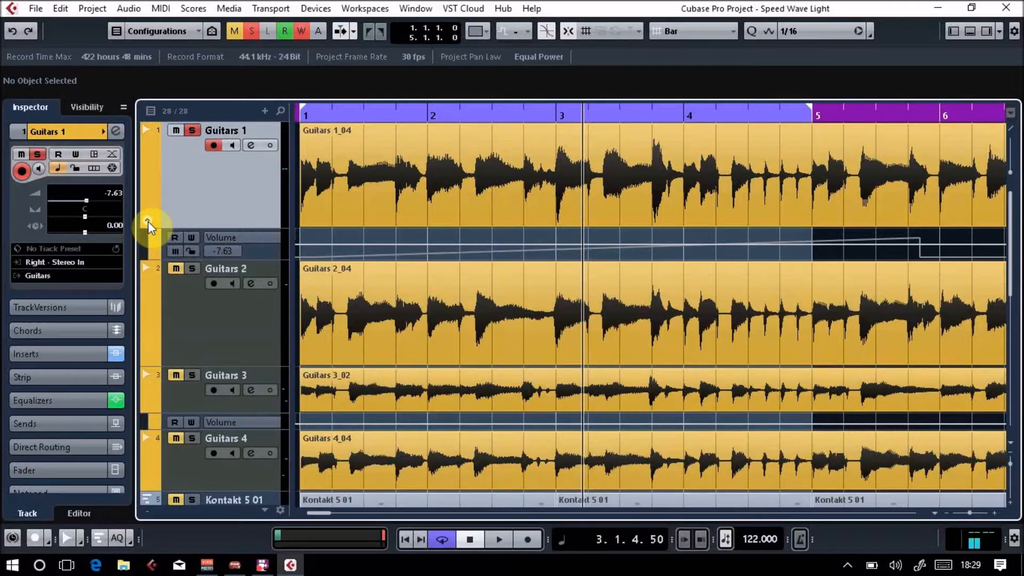
{"action": "left_click", "coordinate": [155, 254]}
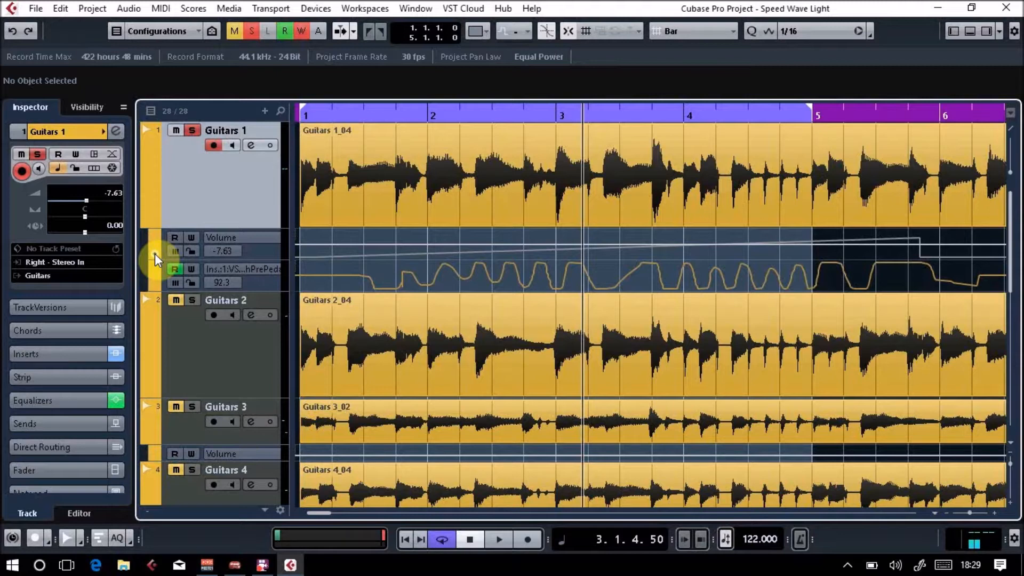
{"action": "left_click", "coordinate": [265, 267]}
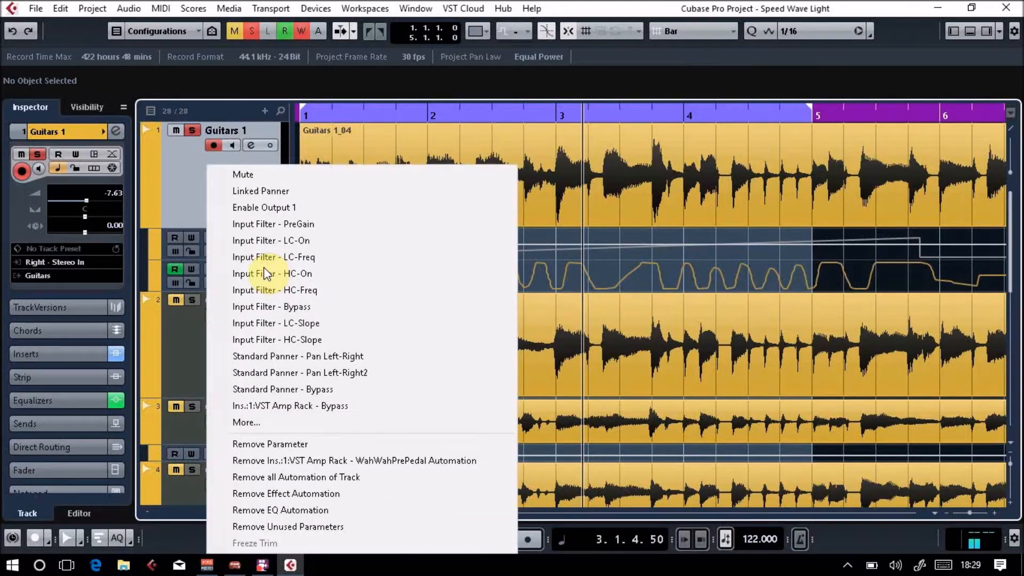
{"action": "left_click", "coordinate": [160, 267]}
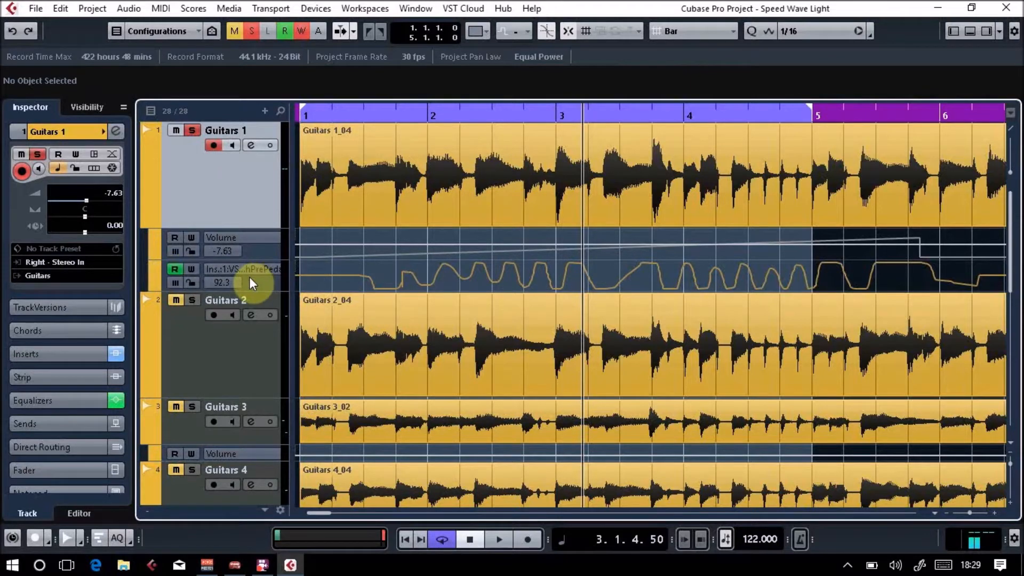
Play back the project to follow the recorded Wah Wah pedal automation curve on Guitars 1, and stop playback.
{"action": "left_click", "coordinate": [368, 284]}
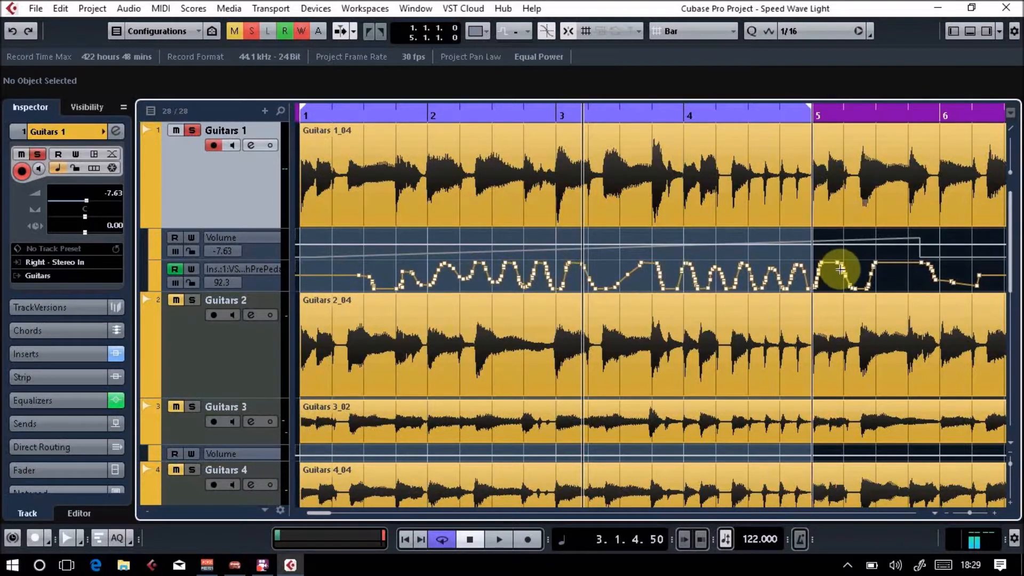
{"action": "key", "text": "space"}
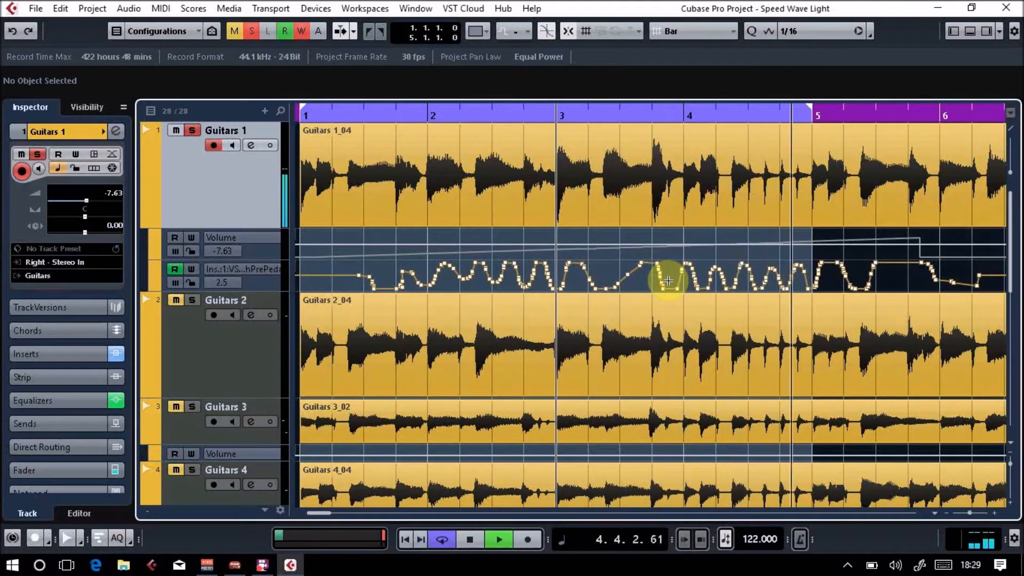
{"action": "key", "text": "space"}
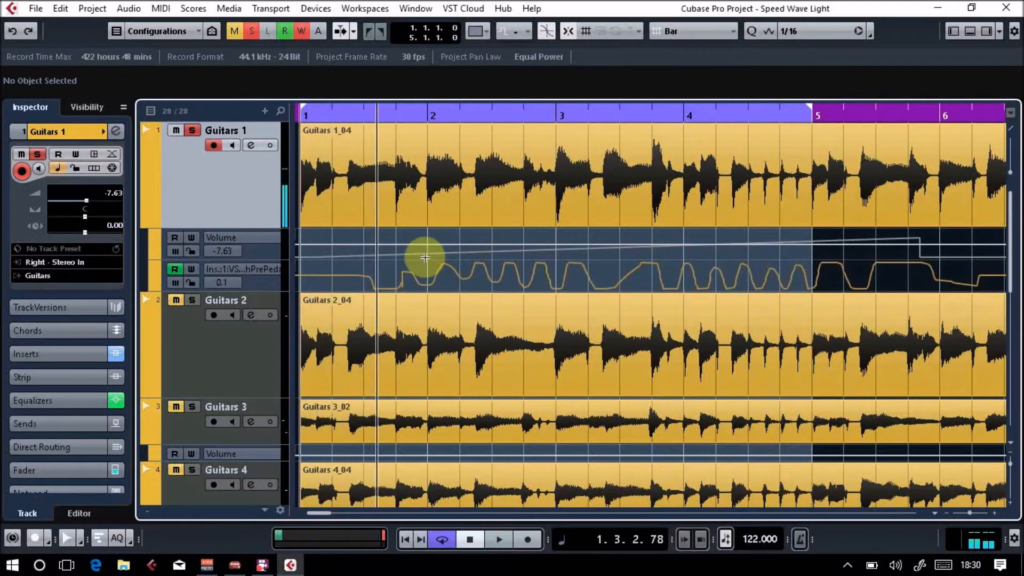
Redraw the Wah Wah pedal automation curve freehand with the Draw tool, from shortly after bar 1 to just before bar 5.
{"action": "right_click", "coordinate": [390, 274]}
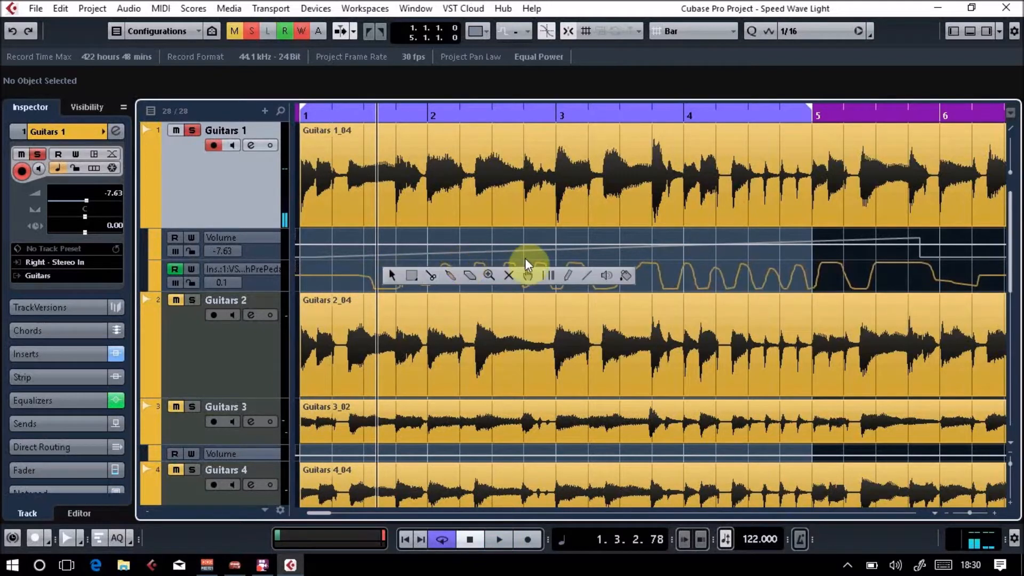
{"action": "left_click", "coordinate": [568, 274]}
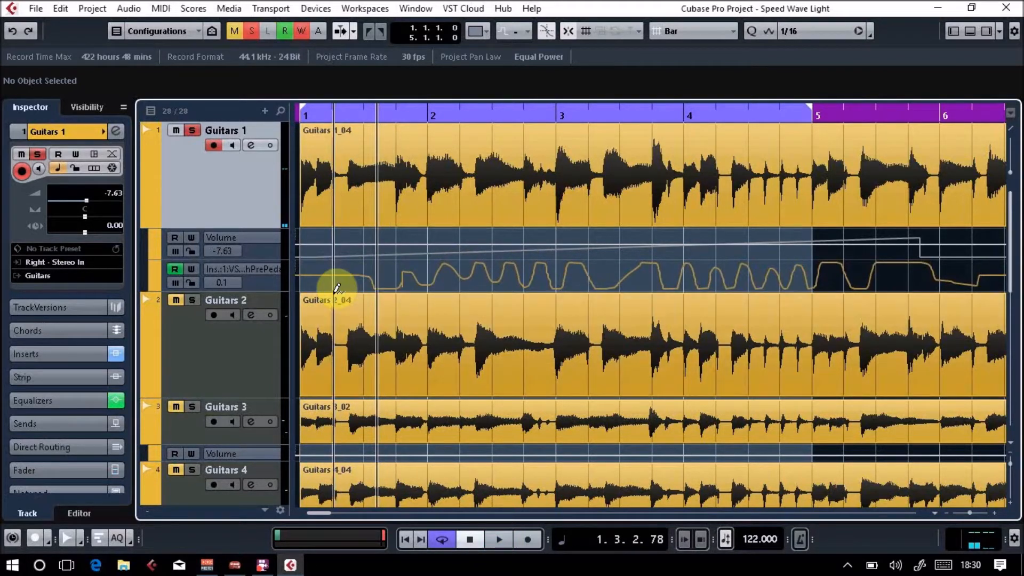
{"action": "mouse_move", "coordinate": [338, 283]}
{"action": "left_mouse_down"}
{"action": "mouse_move", "coordinate": [377, 263]}
{"action": "mouse_move", "coordinate": [535, 274]}
{"action": "left_mouse_up"}
{"action": "mouse_move", "coordinate": [610, 267]}
{"action": "left_mouse_down"}
{"action": "mouse_move", "coordinate": [622, 274]}
{"action": "mouse_move", "coordinate": [630, 259]}
{"action": "mouse_move", "coordinate": [658, 276]}
{"action": "mouse_move", "coordinate": [724, 281]}
{"action": "mouse_move", "coordinate": [808, 266]}
{"action": "left_mouse_up"}
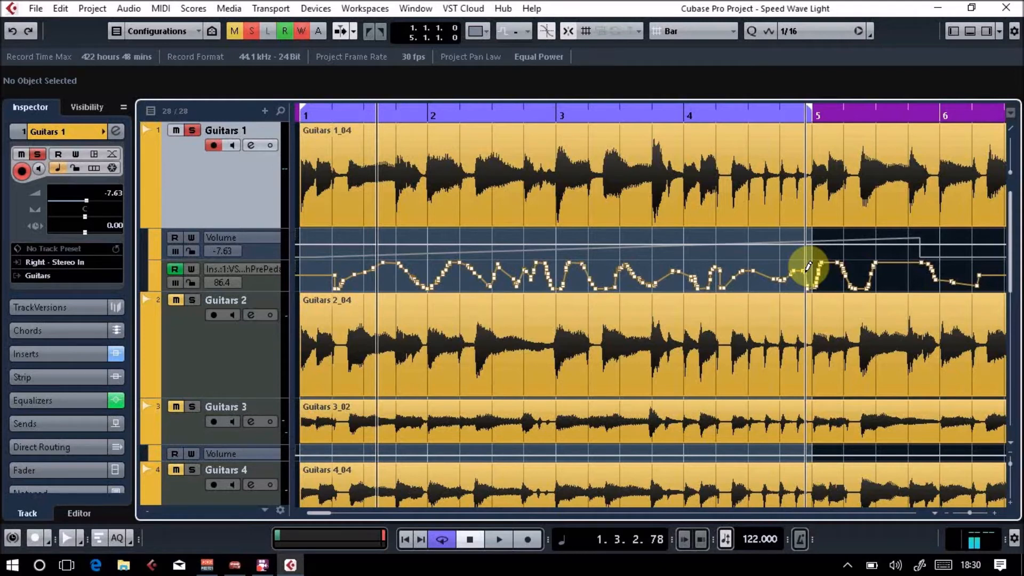
Play back the redrawn wah automation, opening the Guitars 1 channel settings and VST Amp Rack to watch the pedal, and stop playback.
{"action": "key", "text": "space"}
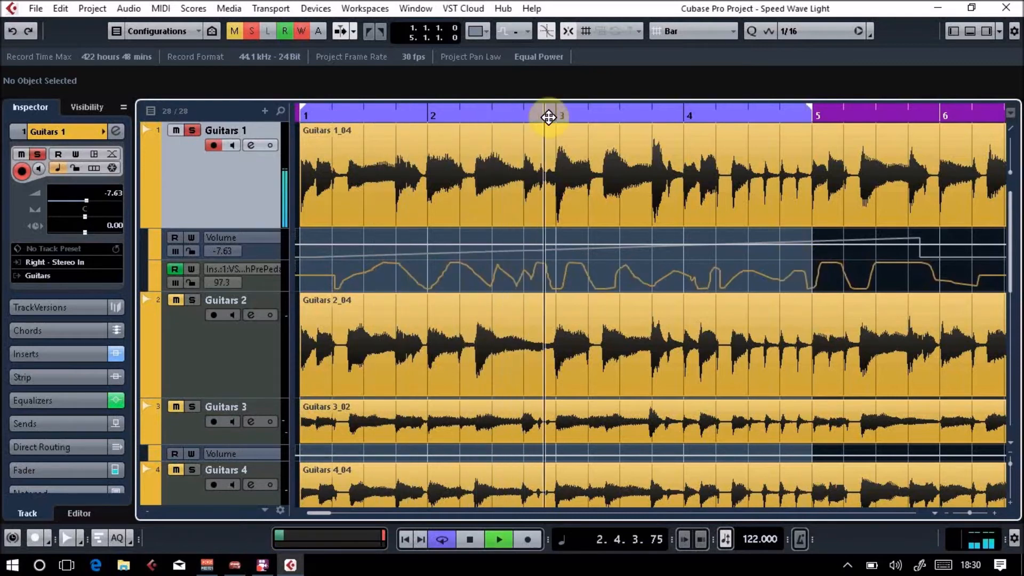
{"action": "left_click", "coordinate": [117, 132]}
{"action": "left_click", "coordinate": [228, 200]}
{"action": "left_click", "coordinate": [229, 200]}
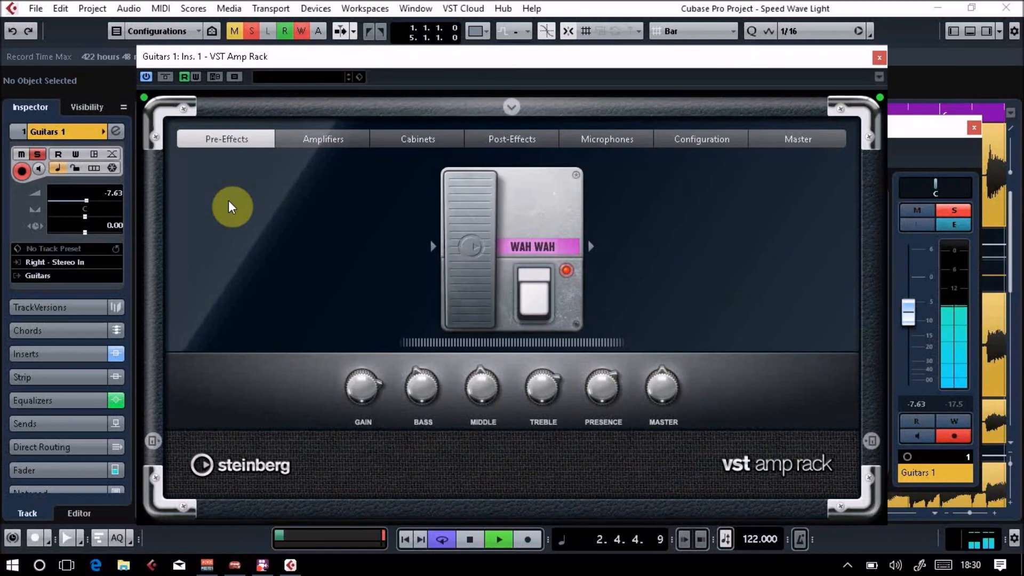
{"action": "key", "text": "space"}
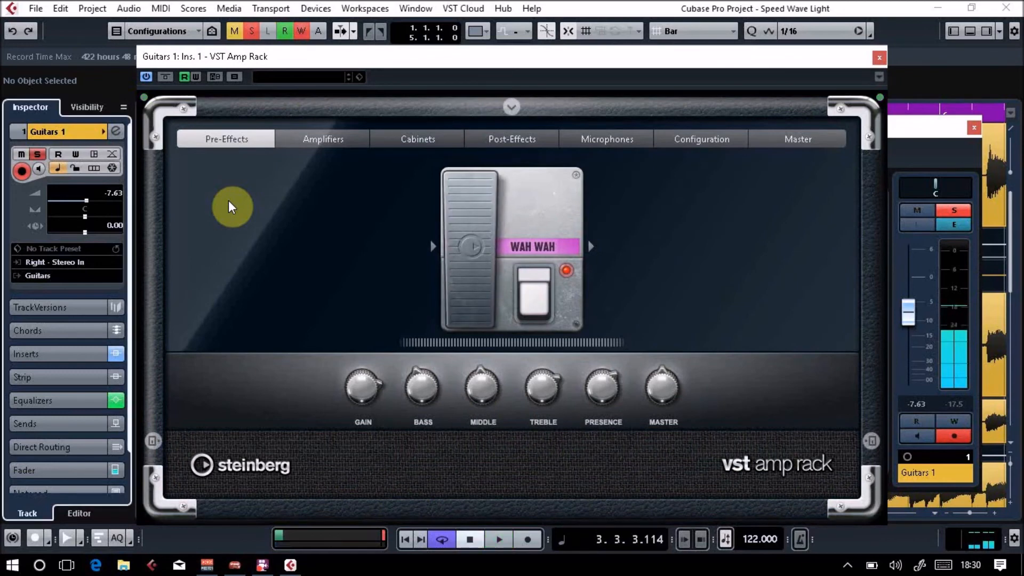